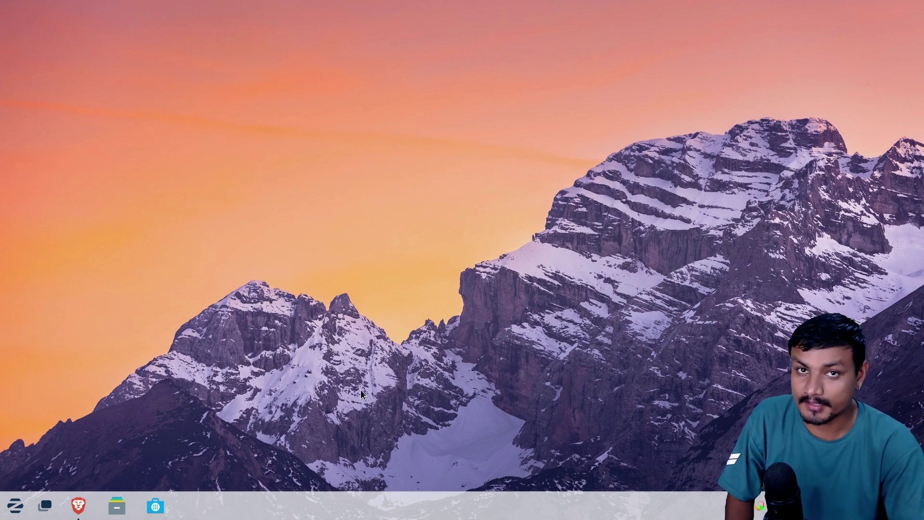
Switch to the Brave window showing the Zorin OS homepage at zorin.com/os
{"action": "key", "text": "alt+Tab"}
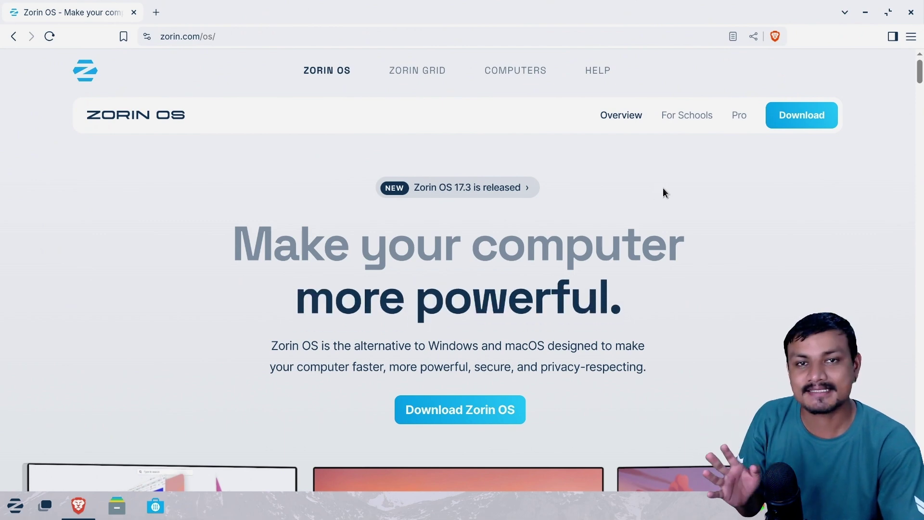
Open the Zorin OS download page and browse the Pro ($47.99), Core and Education editions
{"action": "left_click", "coordinate": [783, 126]}
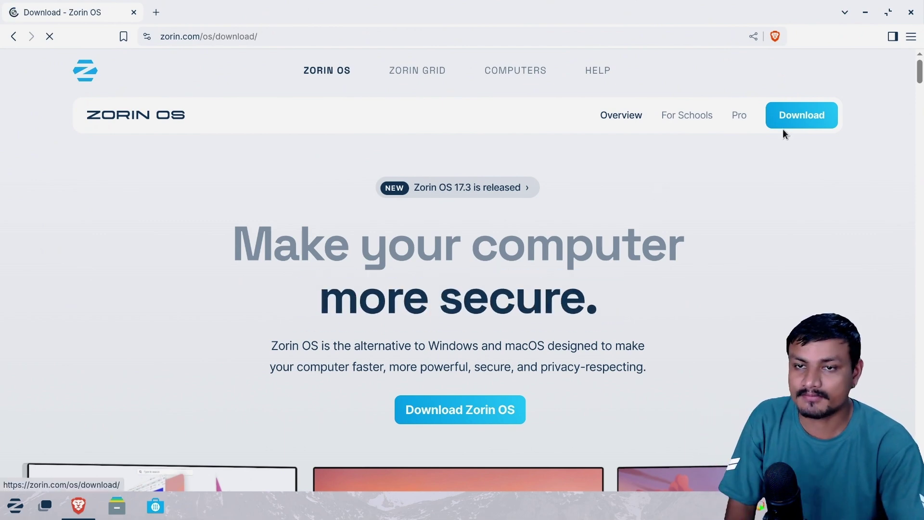
{"action": "scroll", "coordinate": [233, 247], "scroll_direction": "down", "scroll_amount": 2}
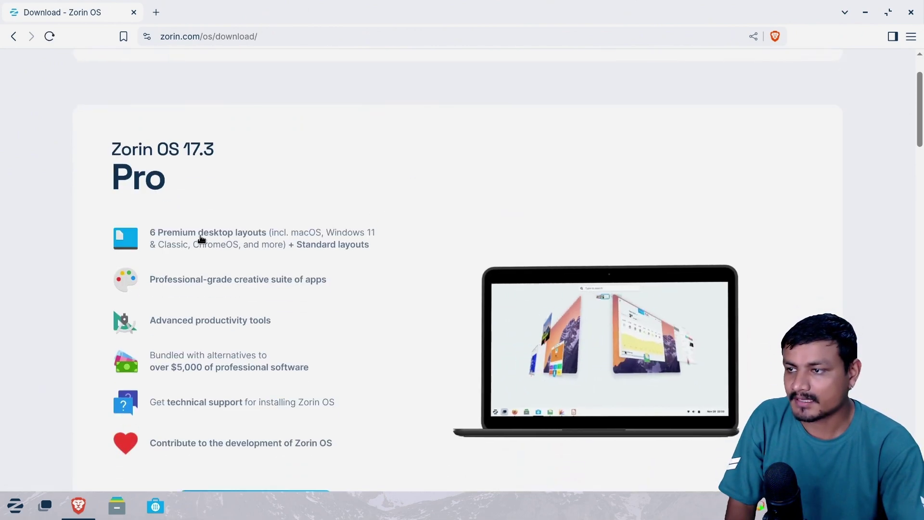
{"action": "scroll", "coordinate": [154, 200], "scroll_direction": "down", "scroll_amount": 6}
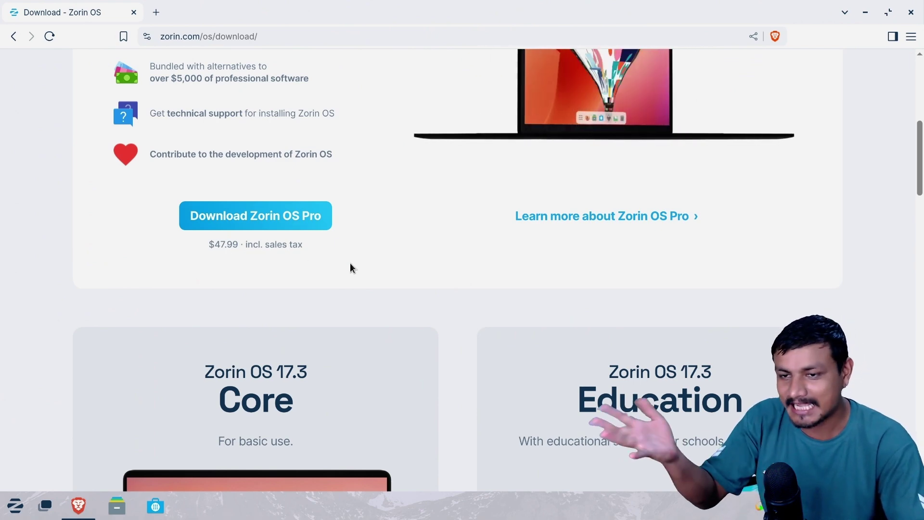
{"action": "scroll", "coordinate": [268, 204], "scroll_direction": "down", "scroll_amount": 5}
{"action": "scroll", "coordinate": [264, 207], "scroll_direction": "up", "scroll_amount": 1}
{"action": "scroll", "coordinate": [260, 213], "scroll_direction": "down", "scroll_amount": 3}
{"action": "scroll", "coordinate": [256, 333], "scroll_direction": "up", "scroll_amount": 2}
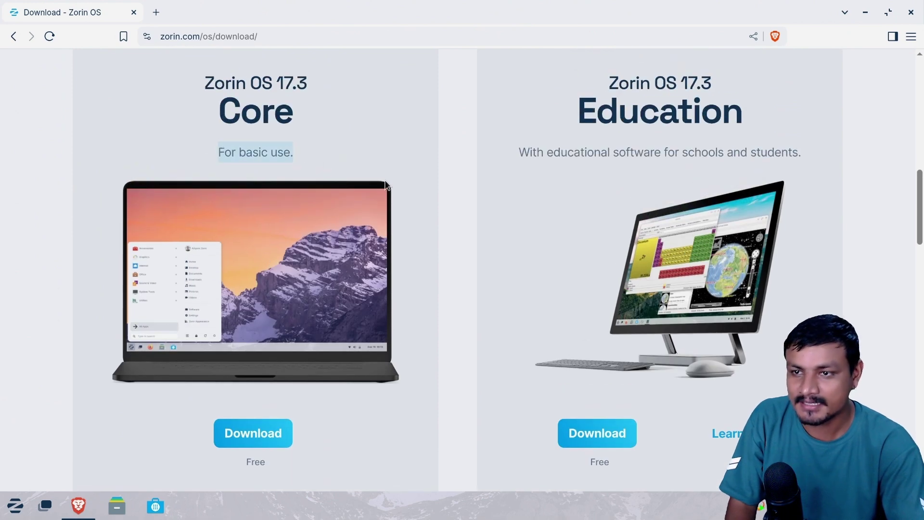
{"action": "scroll", "coordinate": [642, 211], "scroll_direction": "up", "scroll_amount": 4}
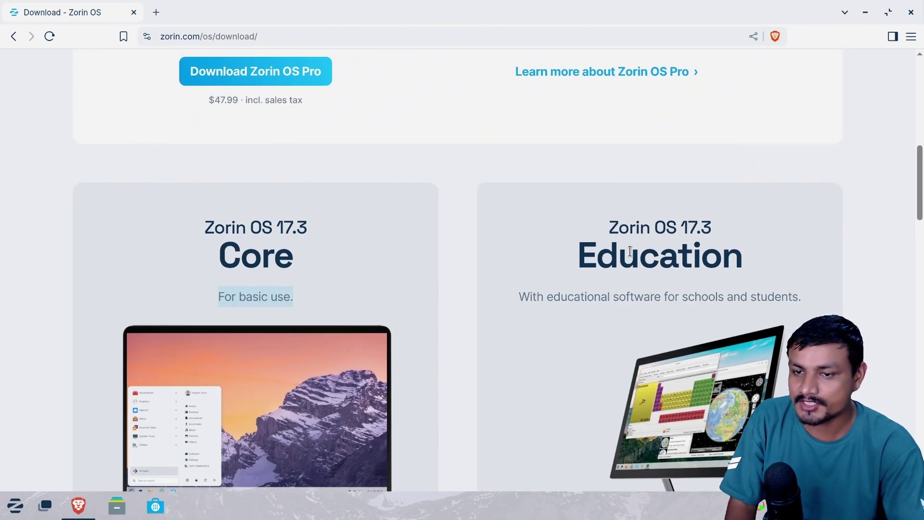
{"action": "scroll", "coordinate": [629, 251], "scroll_direction": "down", "scroll_amount": 6}
{"action": "scroll", "coordinate": [629, 250], "scroll_direction": "up", "scroll_amount": 10}
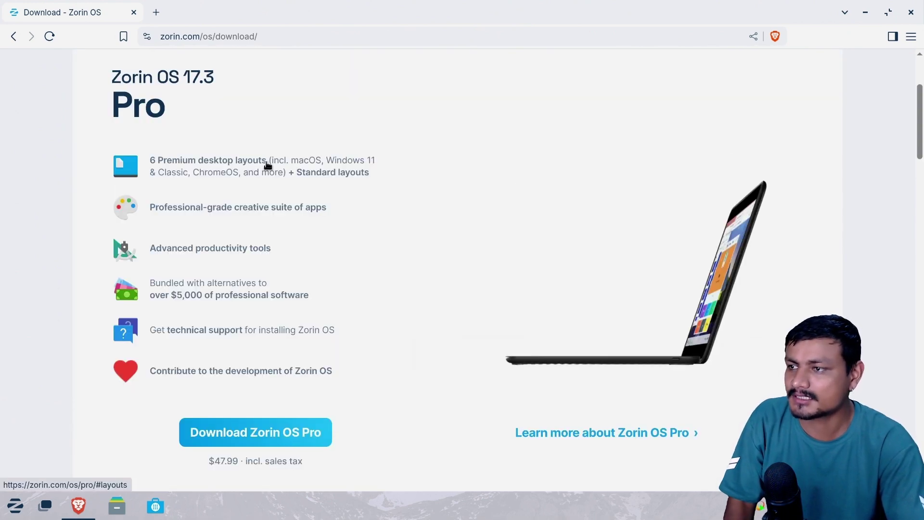
{"action": "scroll", "coordinate": [298, 255], "scroll_direction": "down", "scroll_amount": 8}
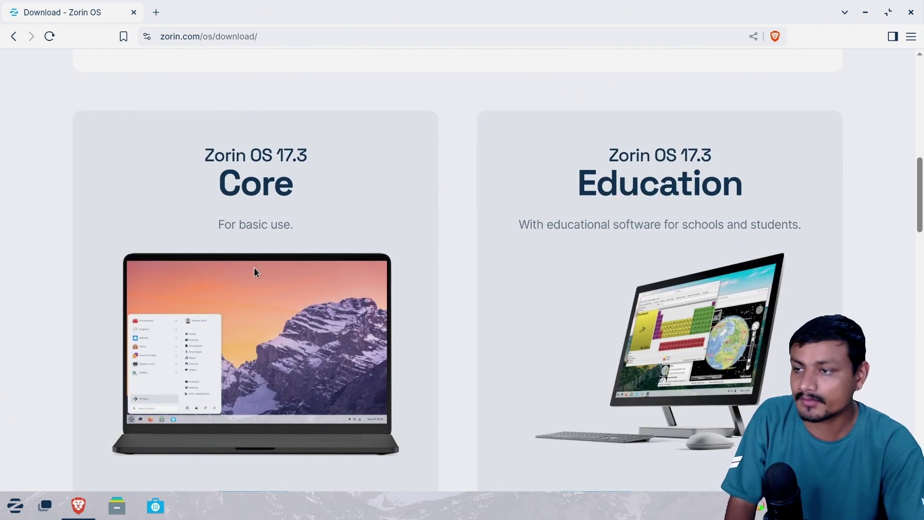
{"action": "scroll", "coordinate": [253, 267], "scroll_direction": "up", "scroll_amount": 10}
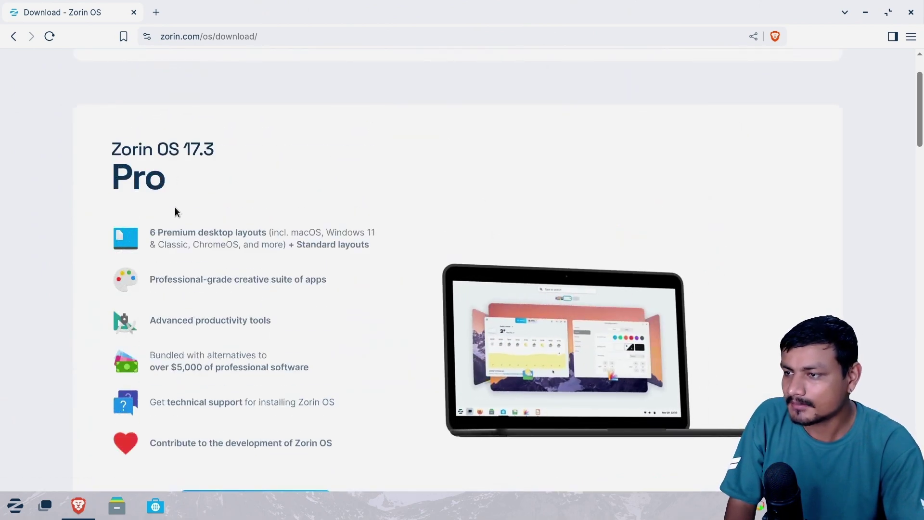
{"action": "scroll", "coordinate": [174, 204], "scroll_direction": "down", "scroll_amount": 3}
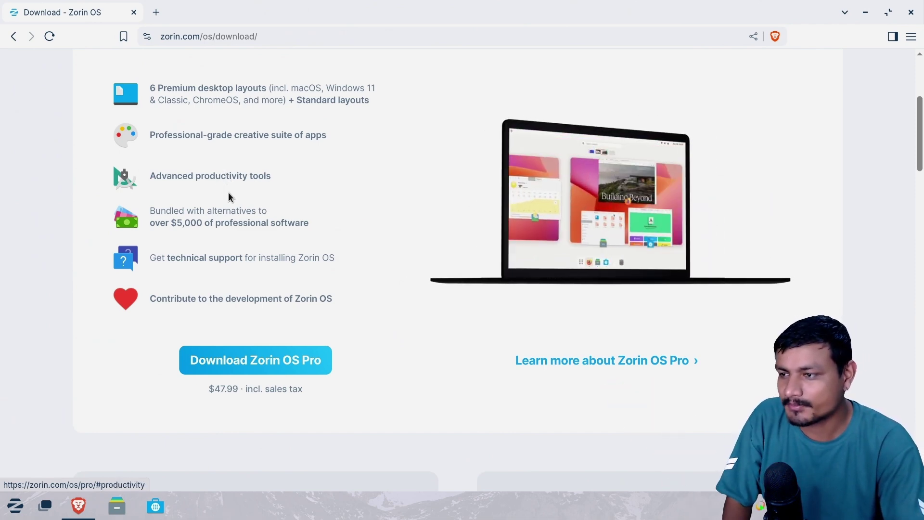
{"action": "scroll", "coordinate": [211, 212], "scroll_direction": "down", "scroll_amount": 3}
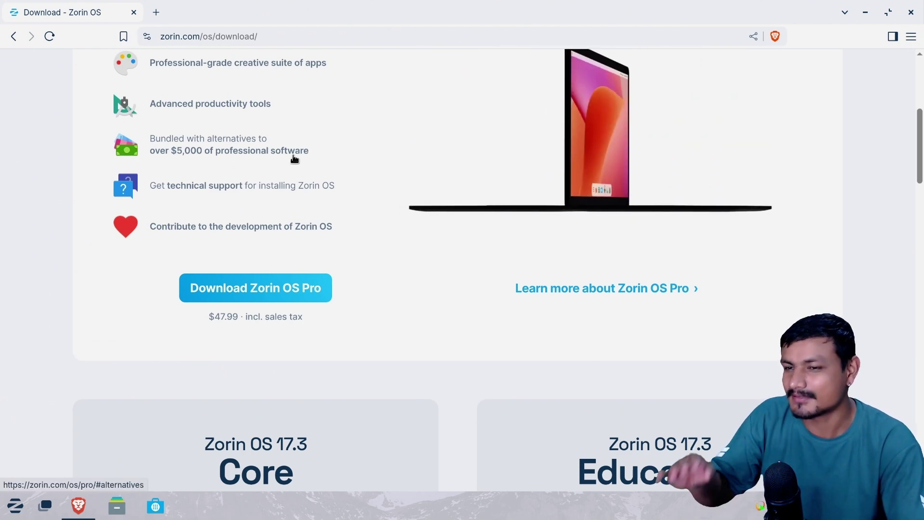
{"action": "scroll", "coordinate": [294, 159], "scroll_direction": "up", "scroll_amount": 3}
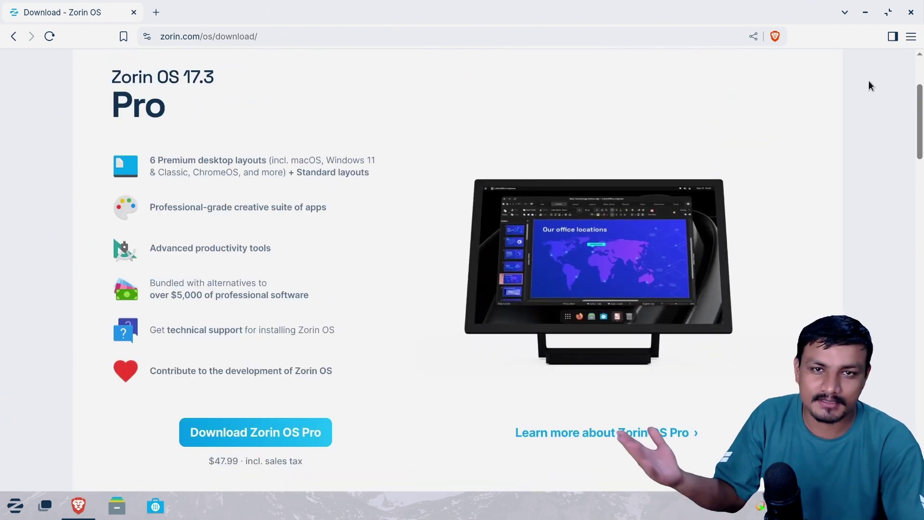
Minimize Brave, check the app launcher and notifications/calendar panel, then reopen the launcher
{"action": "left_click", "coordinate": [866, 13]}
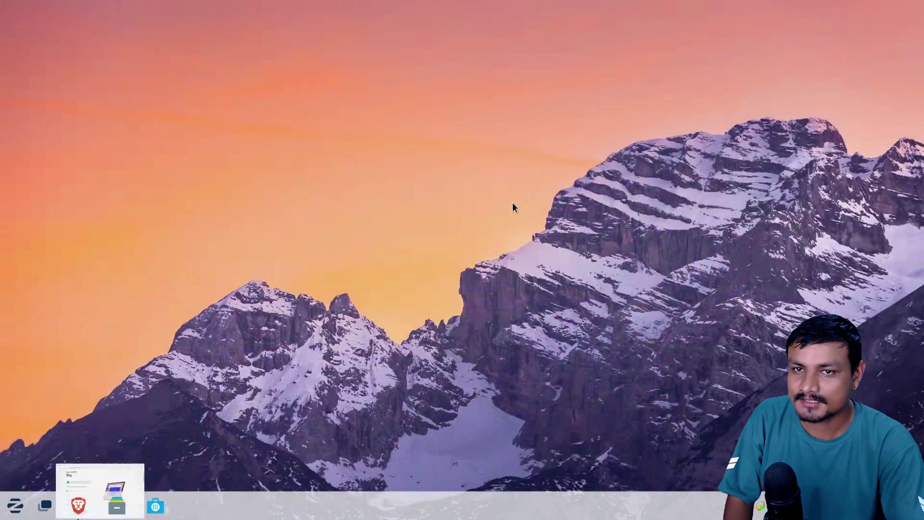
{"action": "left_click", "coordinate": [15, 505]}
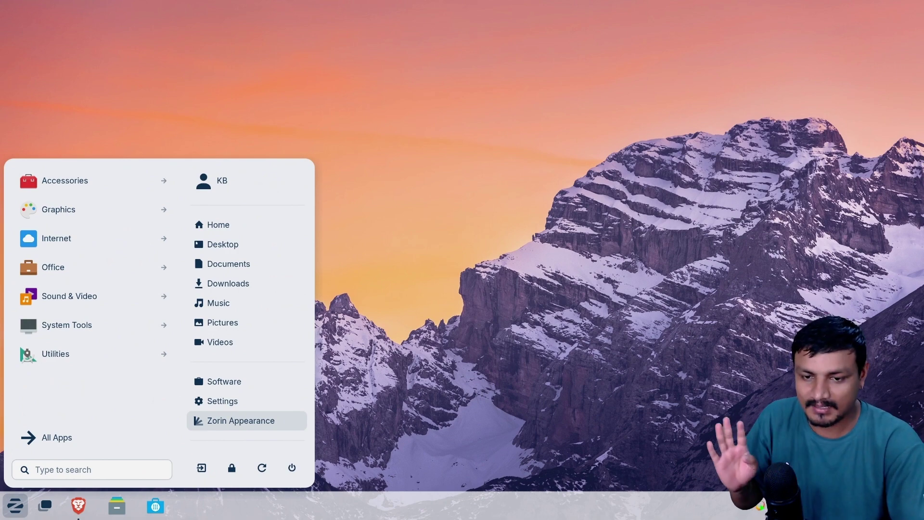
{"action": "key", "text": "Escape"}
{"action": "key", "text": "super+v"}
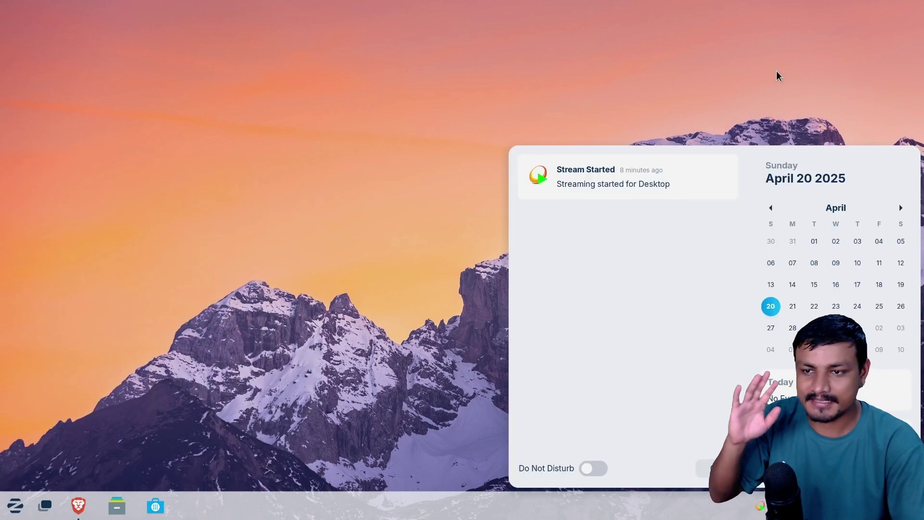
{"action": "key", "text": "Escape"}
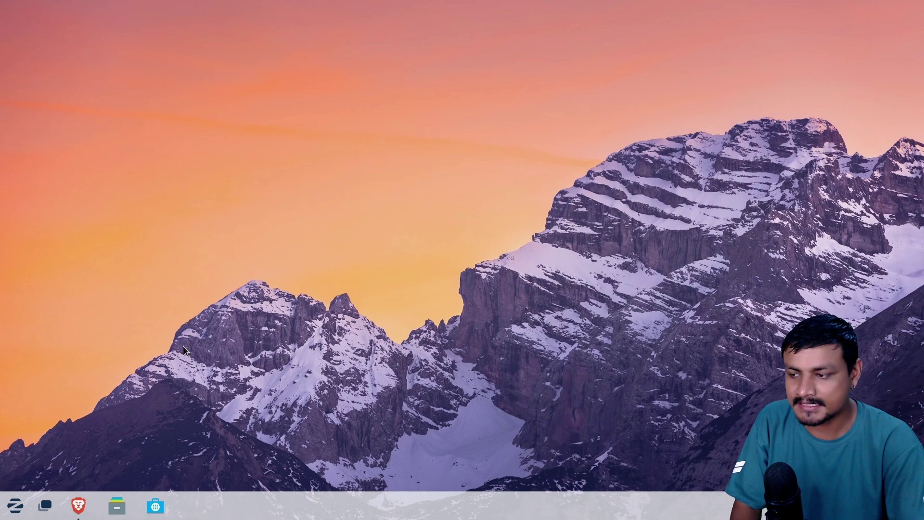
{"action": "key", "text": "super"}
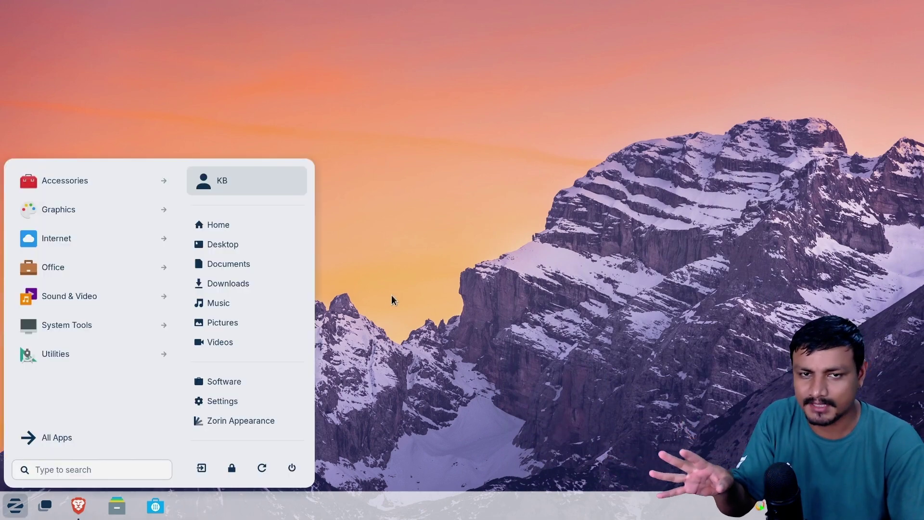
Launch Zorin Appearance, reposition its window, and look over the four layouts and Pro-only layouts
{"action": "left_click", "coordinate": [235, 425]}
{"action": "left_click_drag", "start_coordinate": [543, 77], "coordinate": [493, 68]}
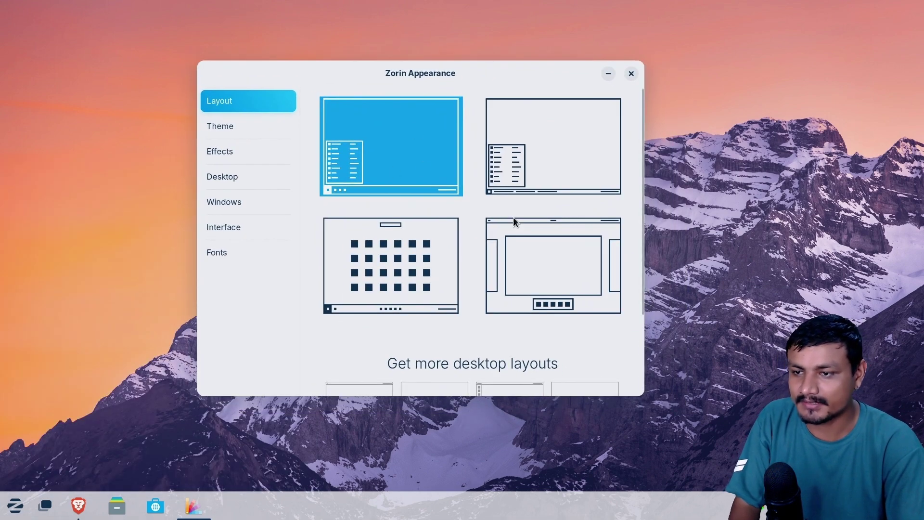
{"action": "scroll", "coordinate": [454, 266], "scroll_direction": "down", "scroll_amount": 2}
{"action": "scroll", "coordinate": [448, 285], "scroll_direction": "up", "scroll_amount": 2}
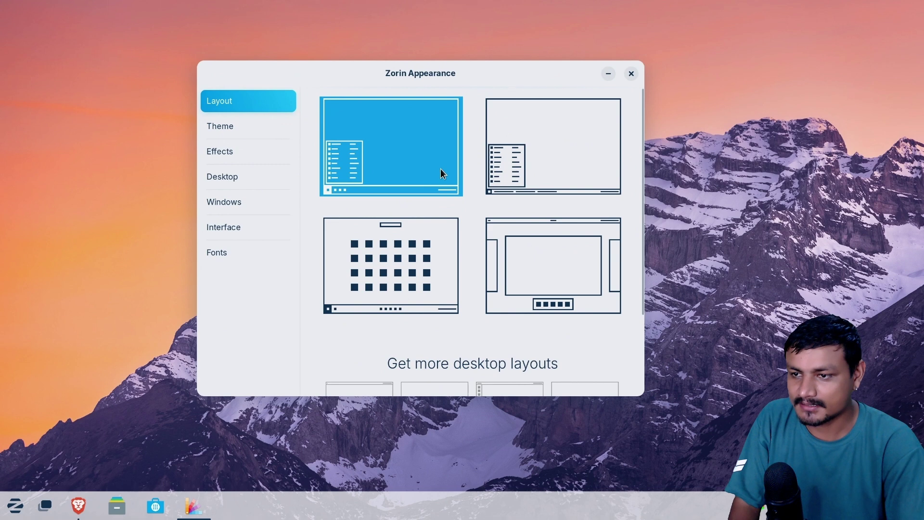
{"action": "scroll", "coordinate": [433, 249], "scroll_direction": "down", "scroll_amount": 2}
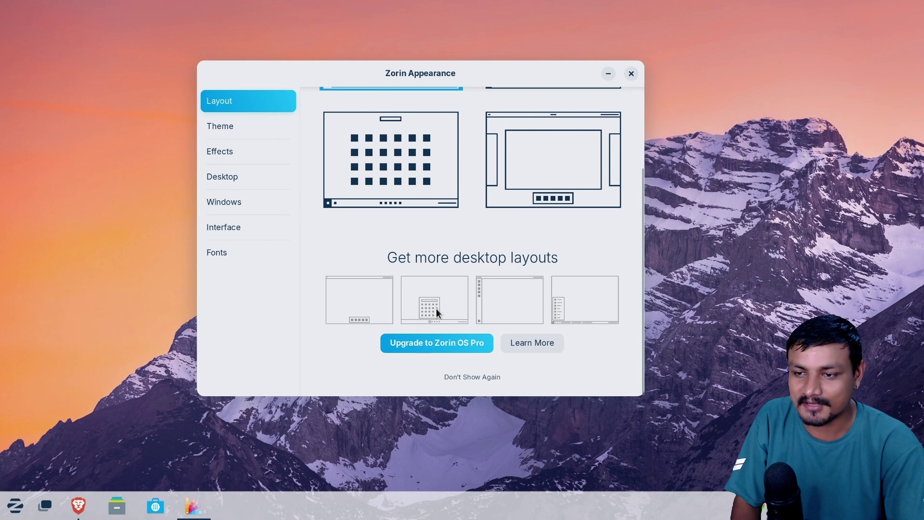
{"action": "scroll", "coordinate": [443, 319], "scroll_direction": "up", "scroll_amount": 3}
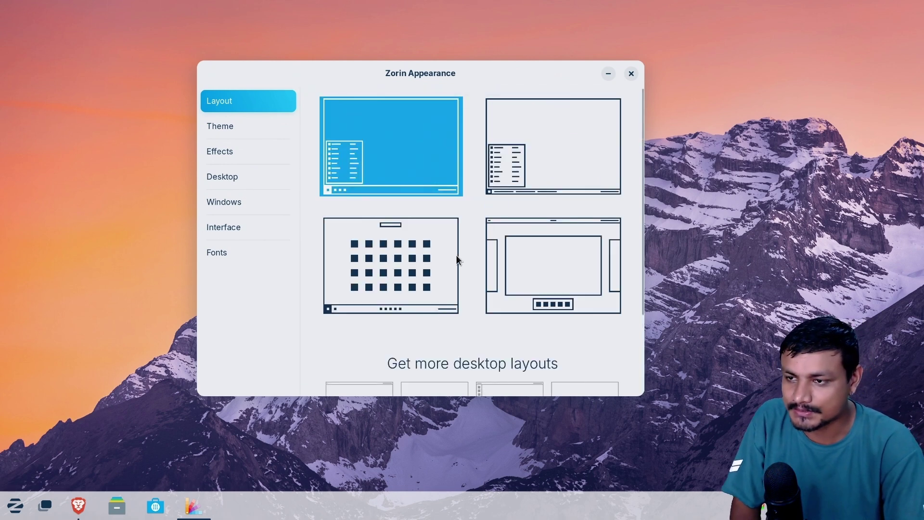
{"action": "scroll", "coordinate": [433, 278], "scroll_direction": "down", "scroll_amount": 2}
{"action": "scroll", "coordinate": [461, 273], "scroll_direction": "up", "scroll_amount": 2}
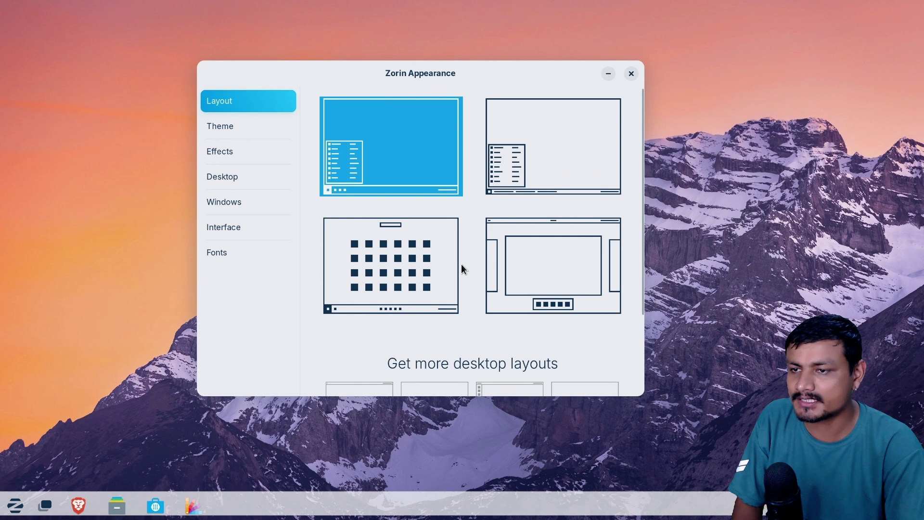
{"action": "scroll", "coordinate": [466, 265], "scroll_direction": "down", "scroll_amount": 3}
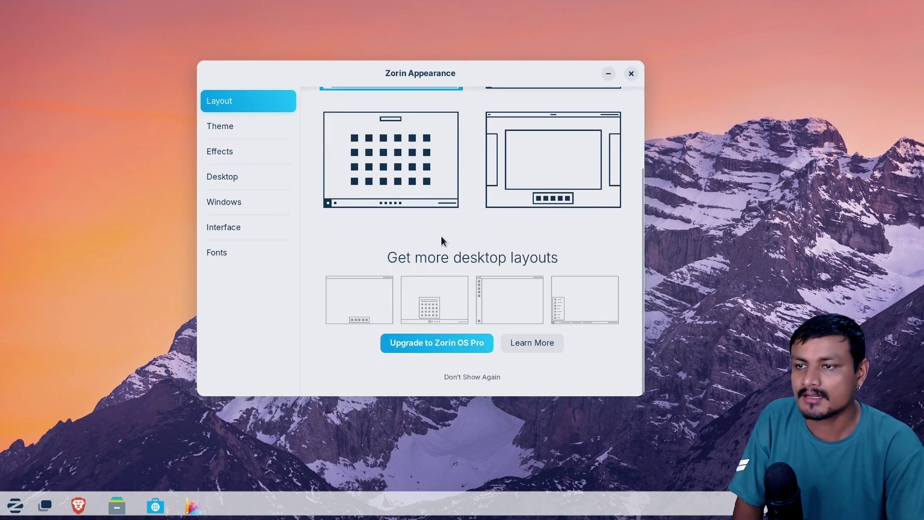
Apply the dark background theme and try the Jelly Mode window wobble effect
{"action": "left_click", "coordinate": [254, 134]}
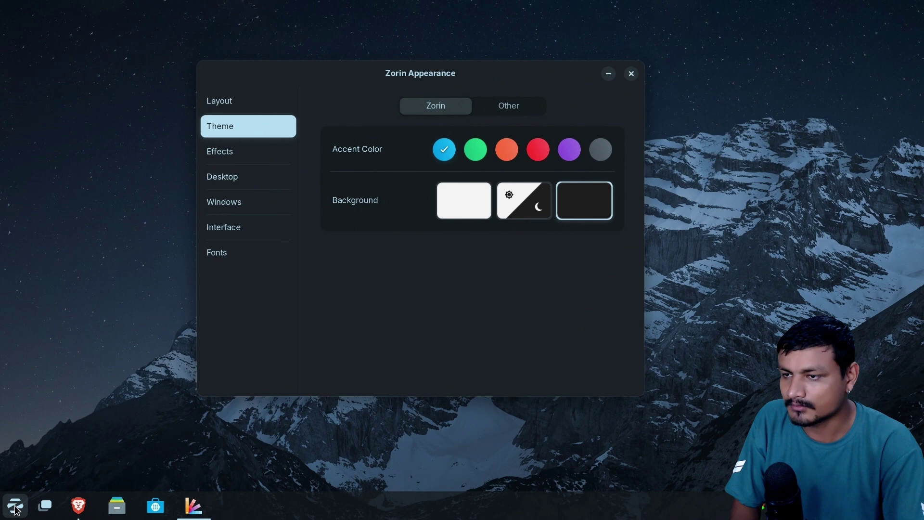
{"action": "left_click", "coordinate": [16, 506]}
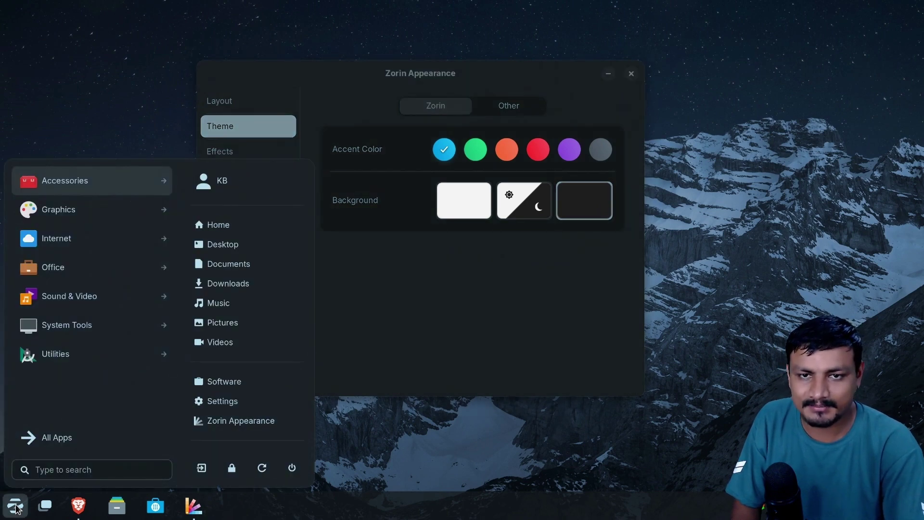
{"action": "left_click", "coordinate": [142, 119]}
{"action": "left_click", "coordinate": [247, 153]}
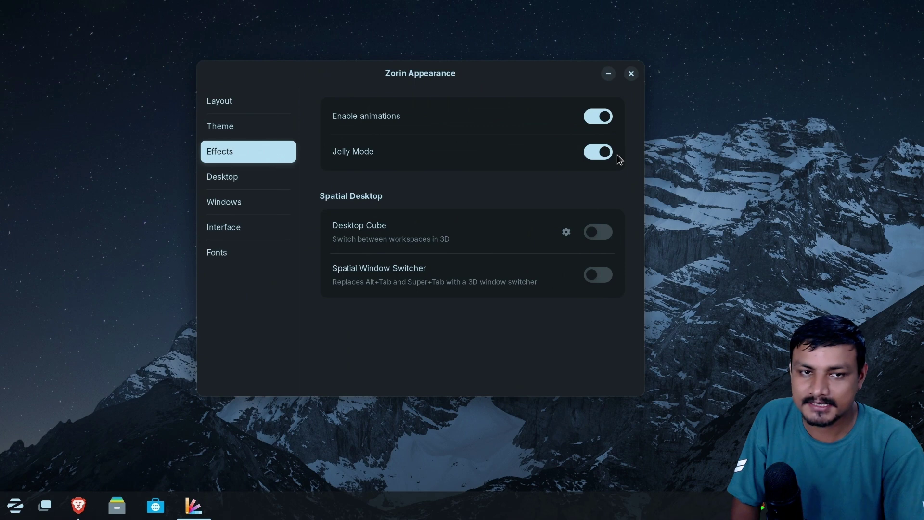
{"action": "left_click_drag", "start_coordinate": [492, 76], "coordinate": [458, 107]}
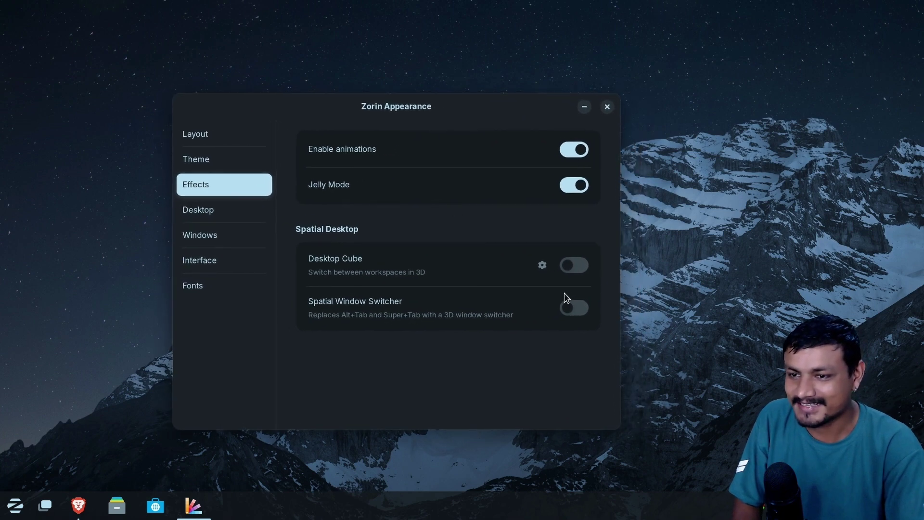
Review the Desktop, Windows, Interface and Fonts pages, then close Zorin Appearance
{"action": "left_click", "coordinate": [221, 211]}
{"action": "left_click", "coordinate": [220, 234]}
{"action": "left_click", "coordinate": [218, 254]}
{"action": "left_click", "coordinate": [210, 284]}
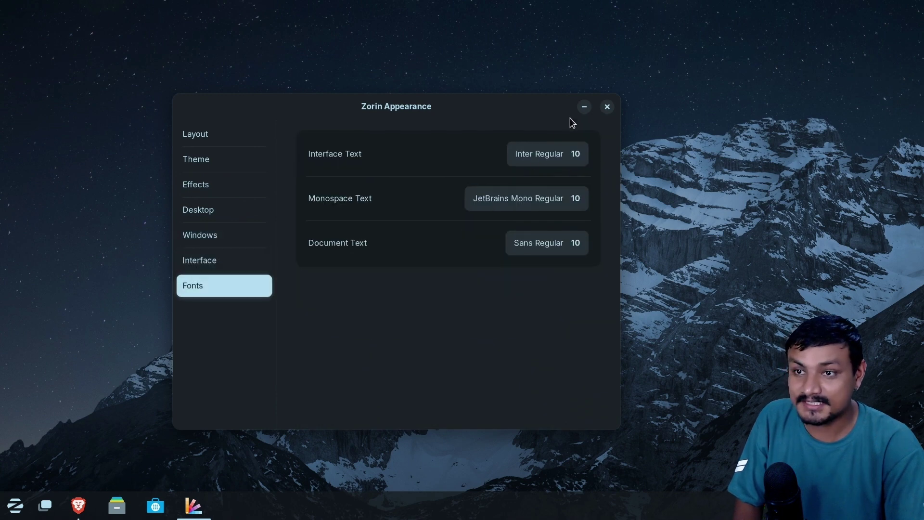
{"action": "left_click", "coordinate": [607, 107]}
Open system Settings from the app launcher and scroll through it
{"action": "left_click", "coordinate": [14, 505]}
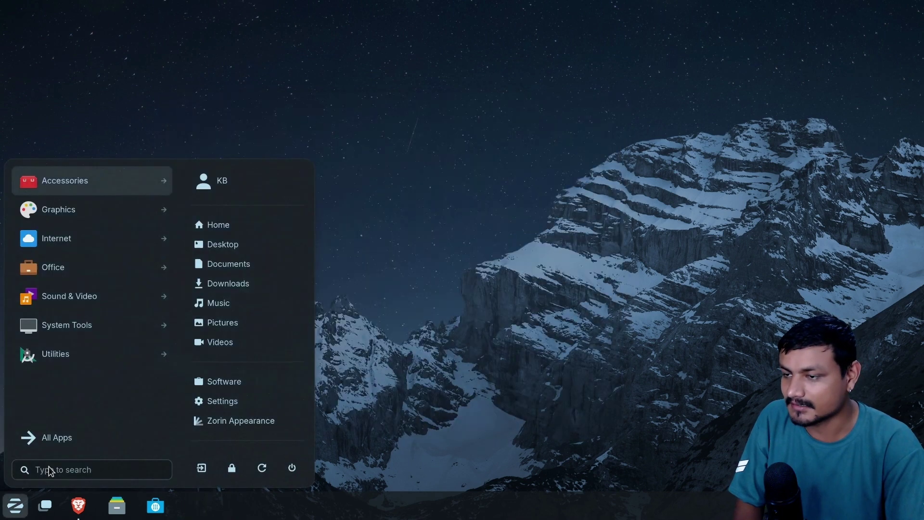
{"action": "left_click", "coordinate": [234, 399]}
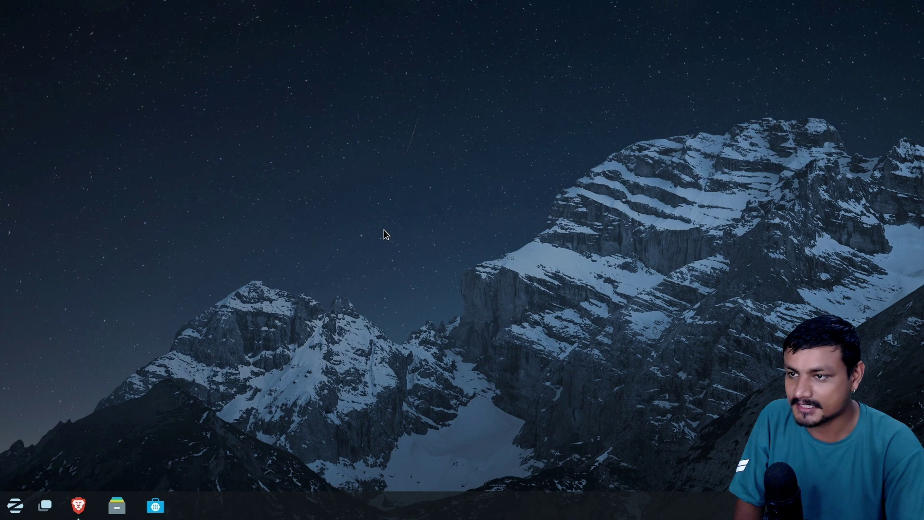
{"action": "scroll", "coordinate": [246, 406], "scroll_direction": "up", "scroll_amount": 10}
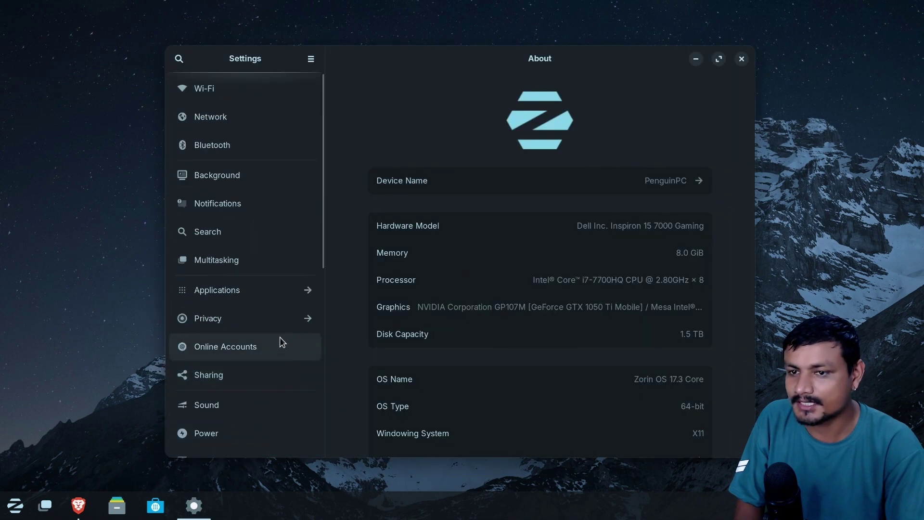
{"action": "scroll", "coordinate": [281, 334], "scroll_direction": "down", "scroll_amount": 5}
Show All Apps in the Zorin menu and scroll down to Windows App Support
{"action": "key", "text": "super"}
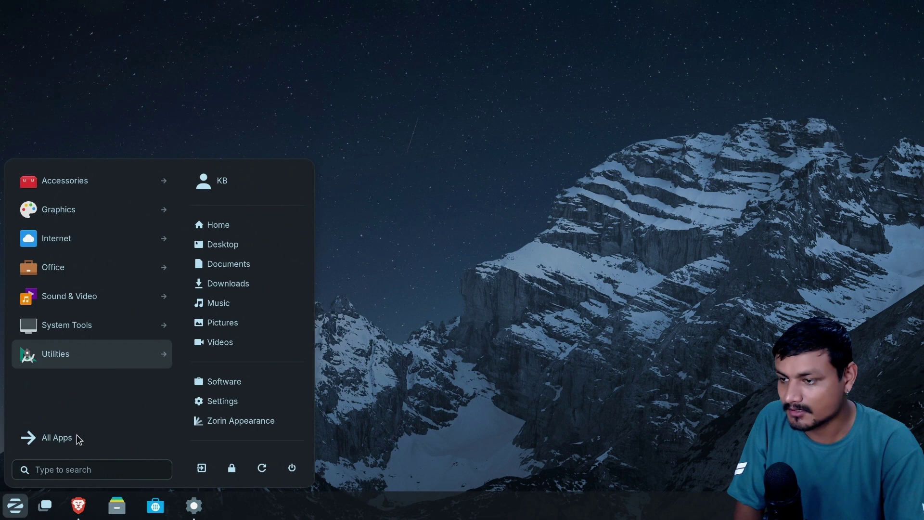
{"action": "left_click", "coordinate": [59, 442]}
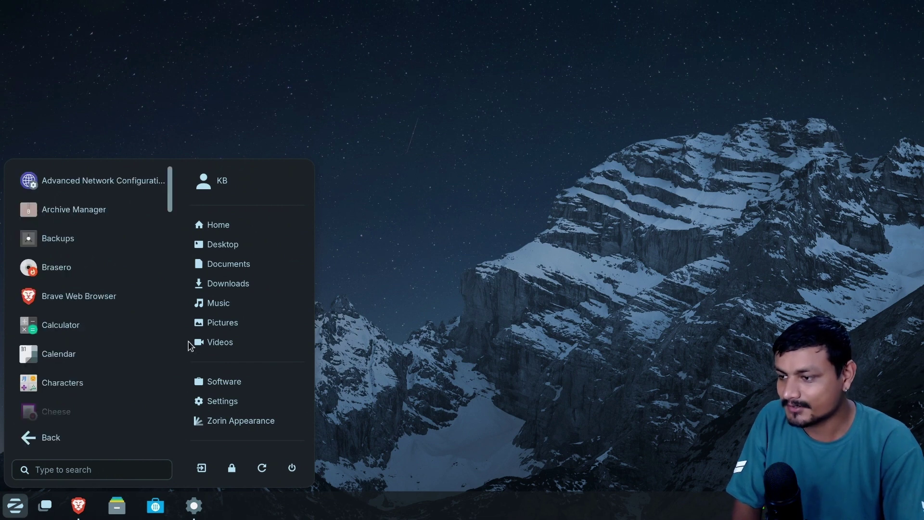
{"action": "scroll", "coordinate": [111, 313], "scroll_direction": "down", "scroll_amount": 6}
{"action": "scroll", "coordinate": [111, 319], "scroll_direction": "down", "scroll_amount": 10}
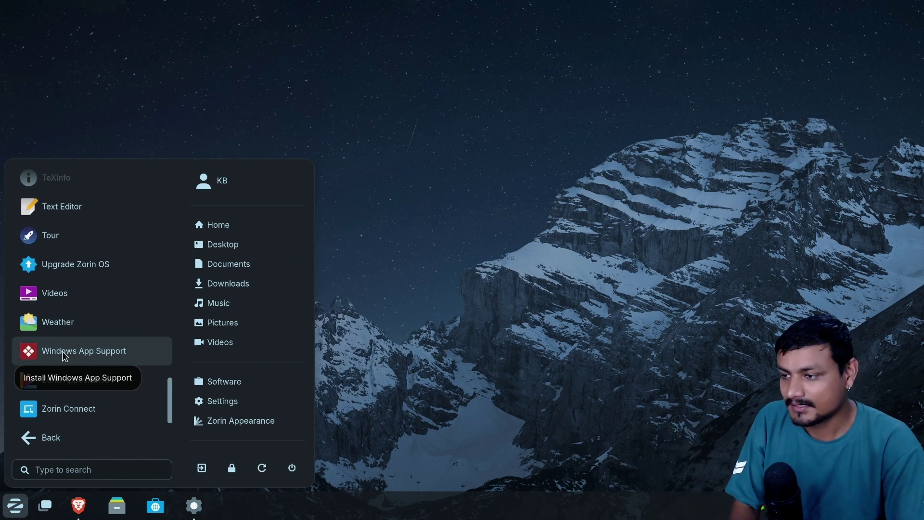
Start installing Windows App Support from the Software center
{"action": "left_click", "coordinate": [65, 351]}
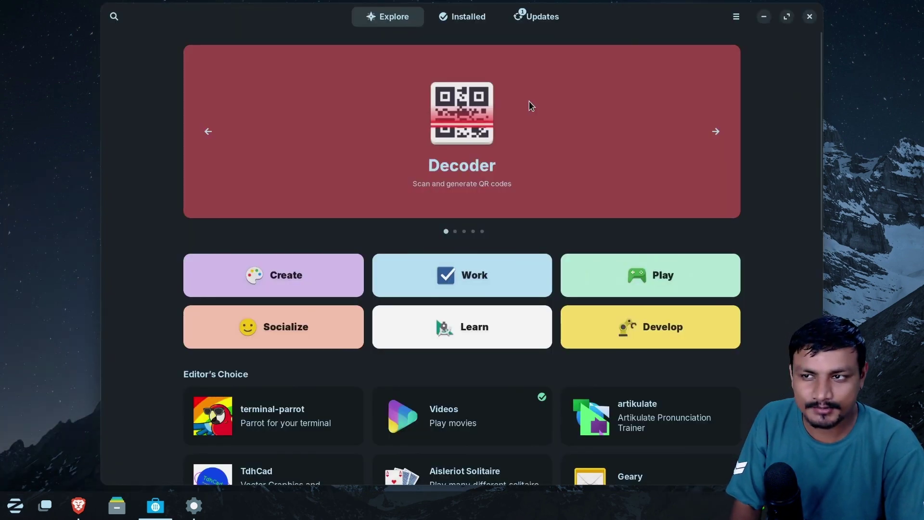
{"action": "left_click", "coordinate": [529, 102]}
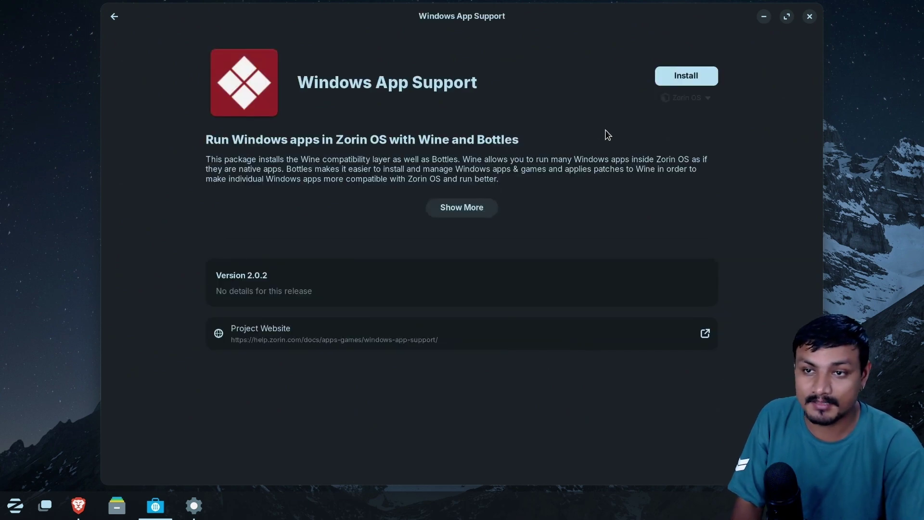
{"action": "key", "text": "Return"}
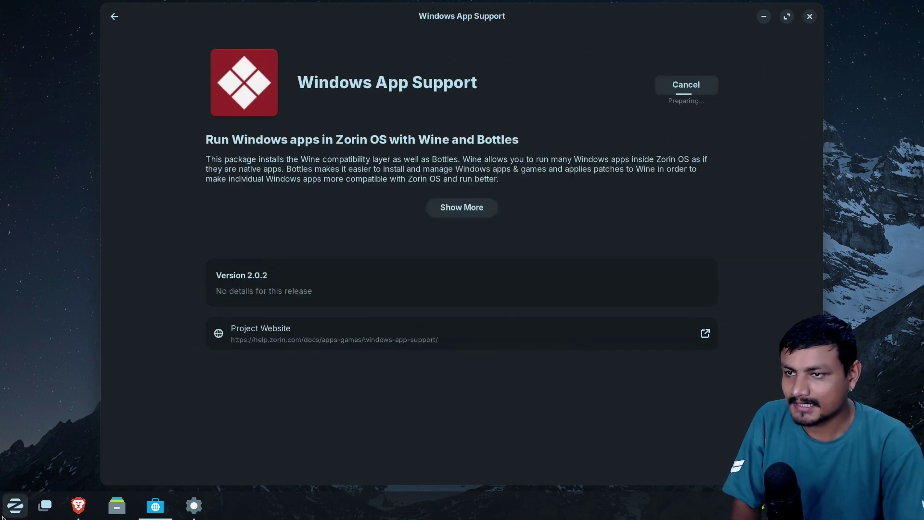
Browse the Office and Sound & Video app categories in the Zorin menu
{"action": "left_click", "coordinate": [15, 506]}
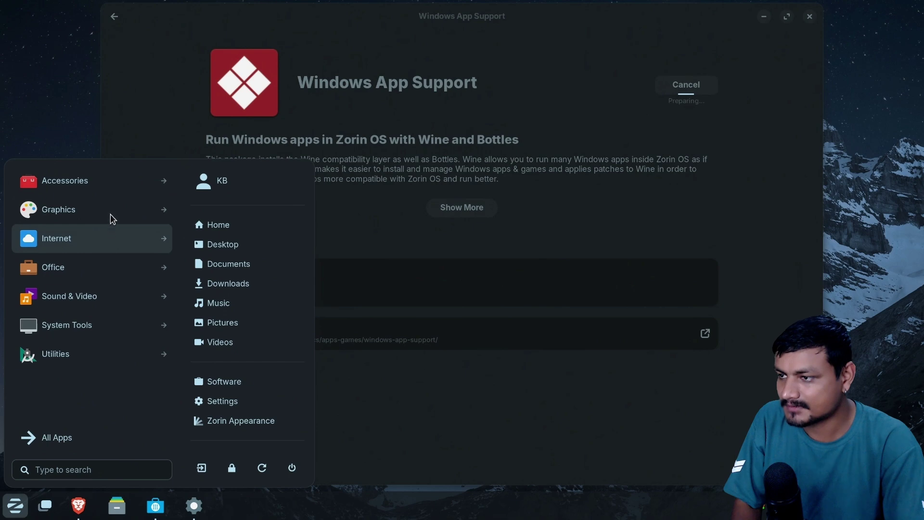
{"action": "left_click", "coordinate": [98, 267]}
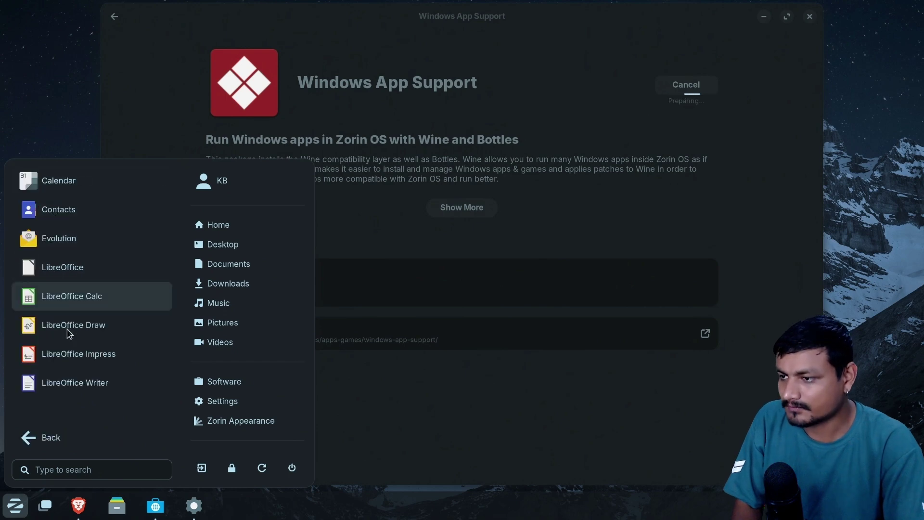
{"action": "left_click", "coordinate": [29, 438]}
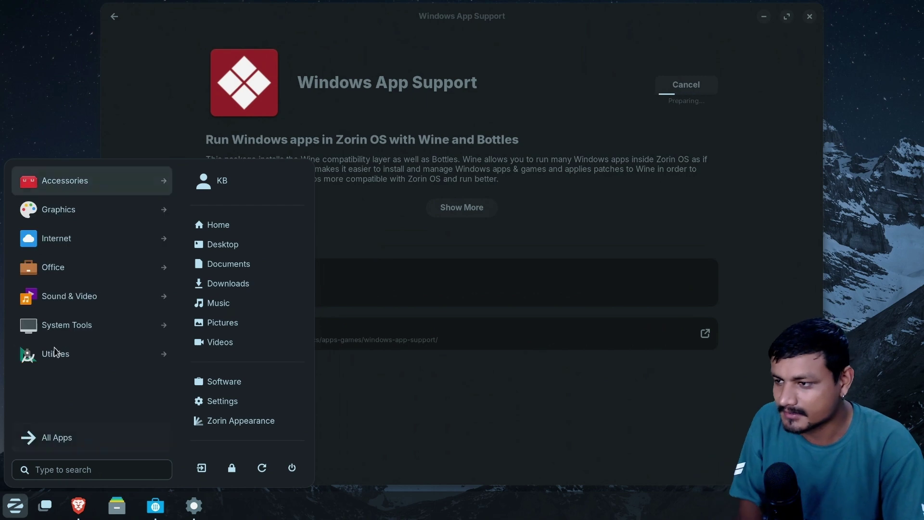
{"action": "left_click", "coordinate": [89, 296]}
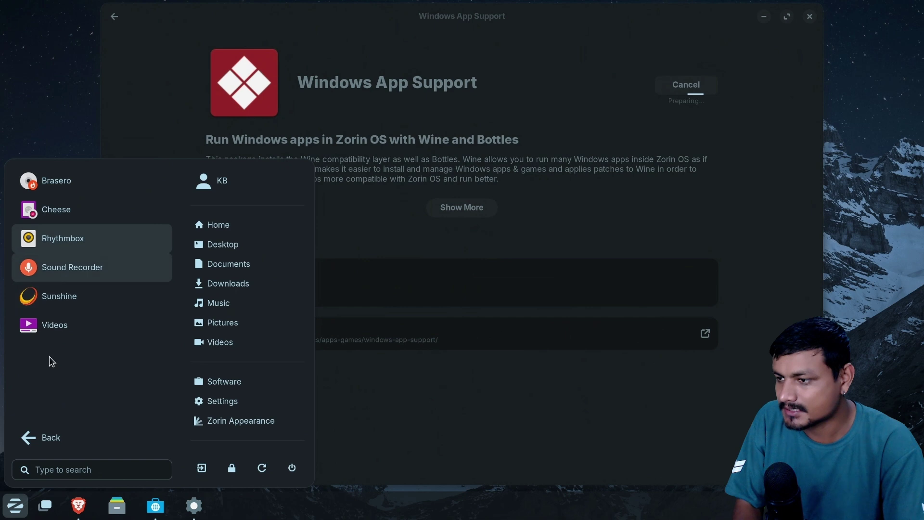
Browse the System Tools apps in the Zorin menu
{"action": "left_click", "coordinate": [27, 434]}
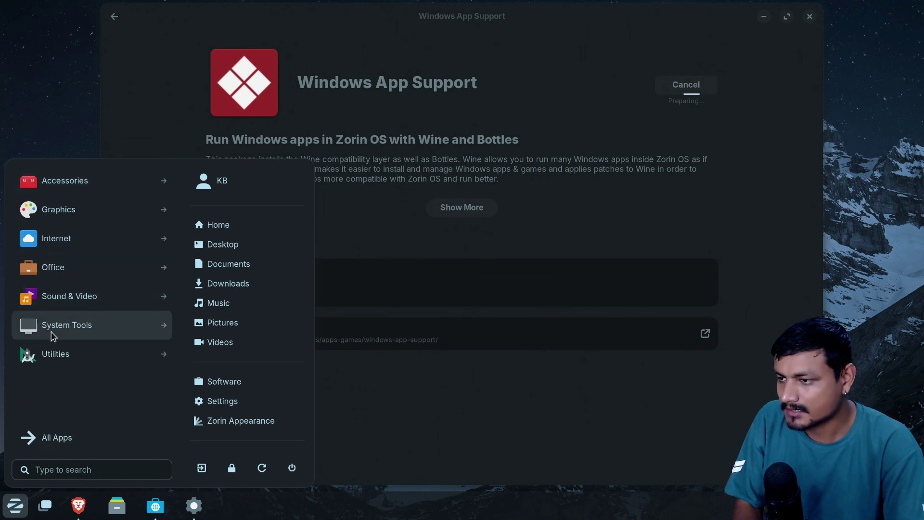
{"action": "left_click", "coordinate": [51, 331]}
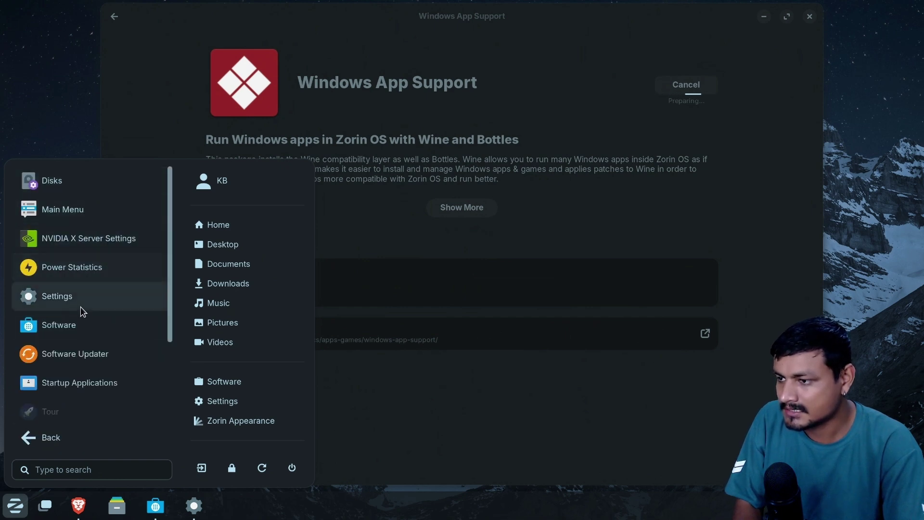
{"action": "scroll", "coordinate": [80, 318], "scroll_direction": "down", "scroll_amount": 3}
{"action": "scroll", "coordinate": [79, 337], "scroll_direction": "down", "scroll_amount": 2}
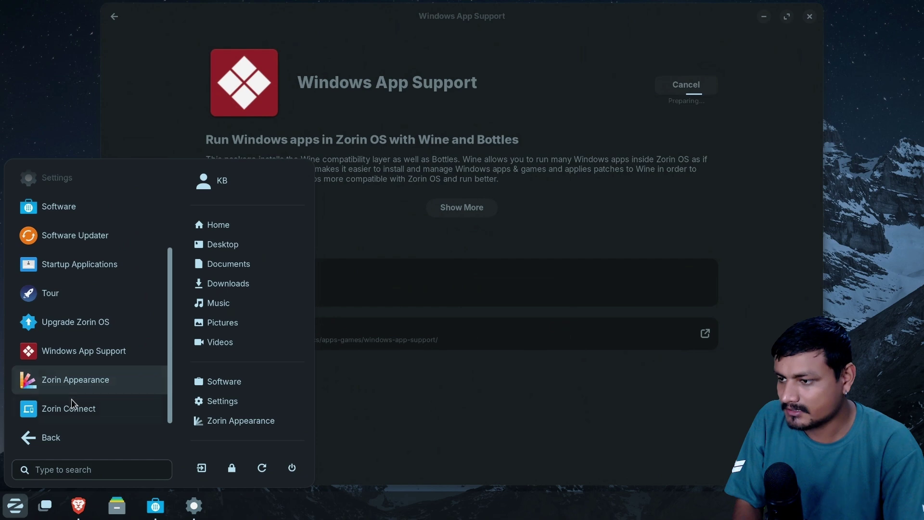
{"action": "scroll", "coordinate": [76, 297], "scroll_direction": "up", "scroll_amount": 3}
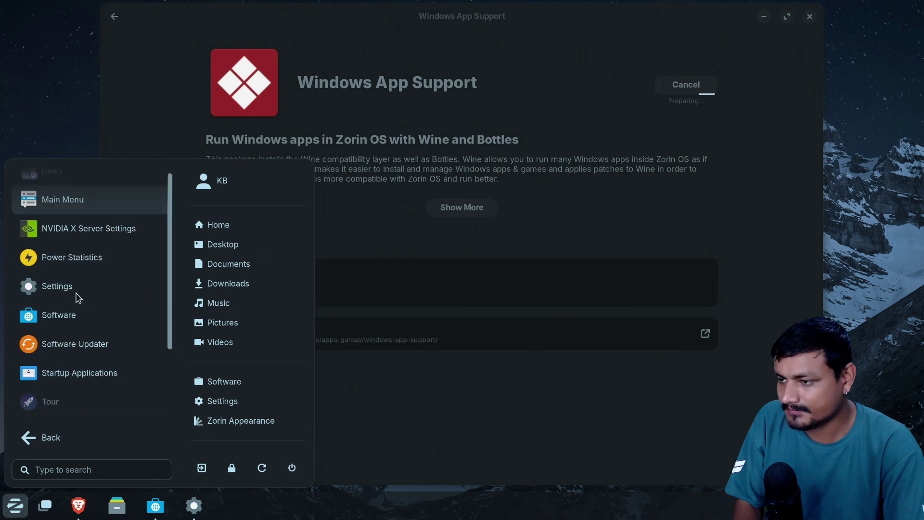
Browse the Utilities apps, then close and reopen the app menu to search
{"action": "left_click", "coordinate": [28, 438]}
{"action": "left_click", "coordinate": [55, 353]}
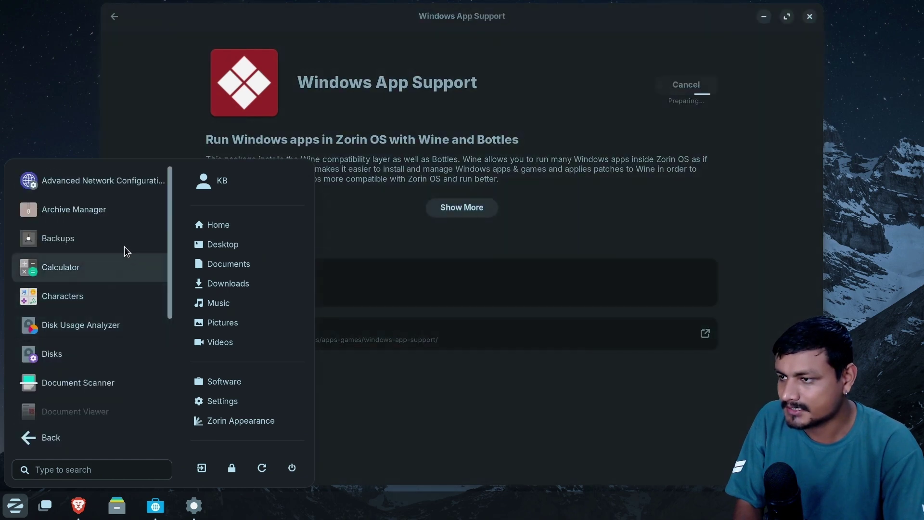
{"action": "scroll", "coordinate": [78, 306], "scroll_direction": "down", "scroll_amount": 5}
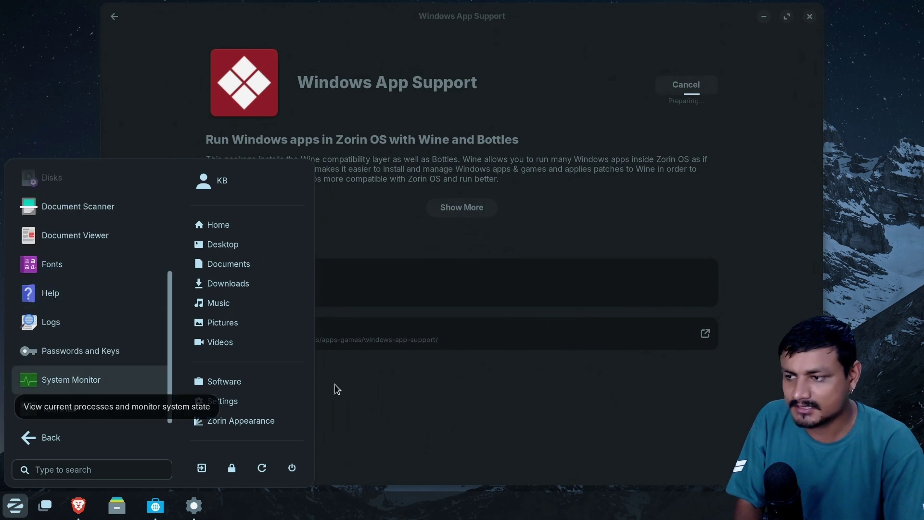
{"action": "left_click", "coordinate": [30, 438]}
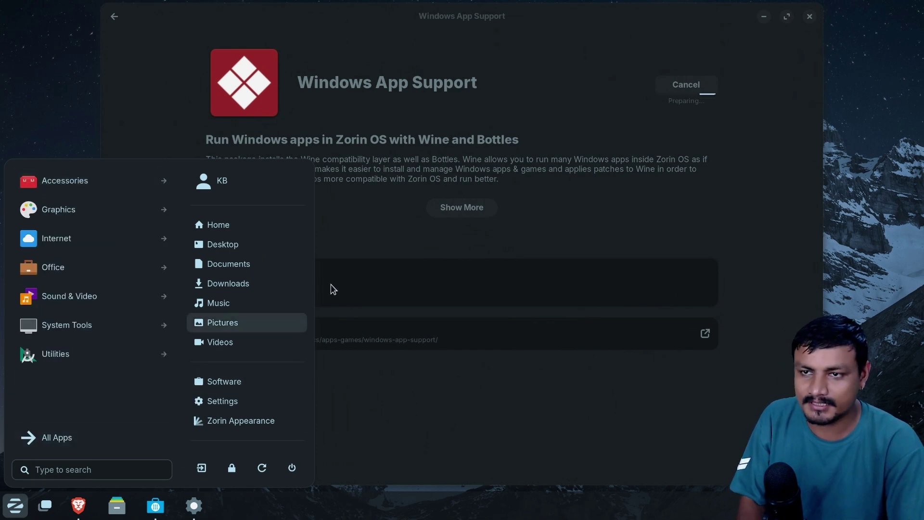
{"action": "left_click", "coordinate": [80, 116]}
{"action": "left_click", "coordinate": [15, 505]}
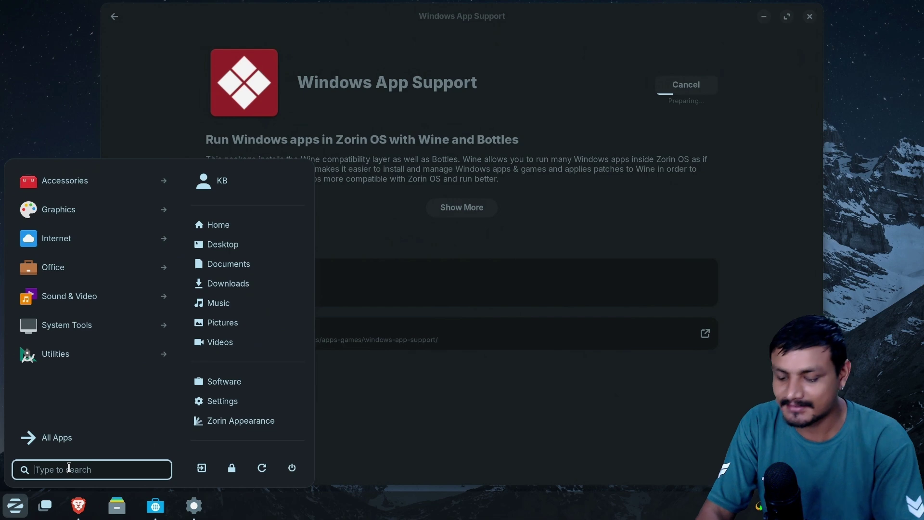
Search the menu for 'task ma' and open System Monitor
{"action": "type", "text": "cmd"}
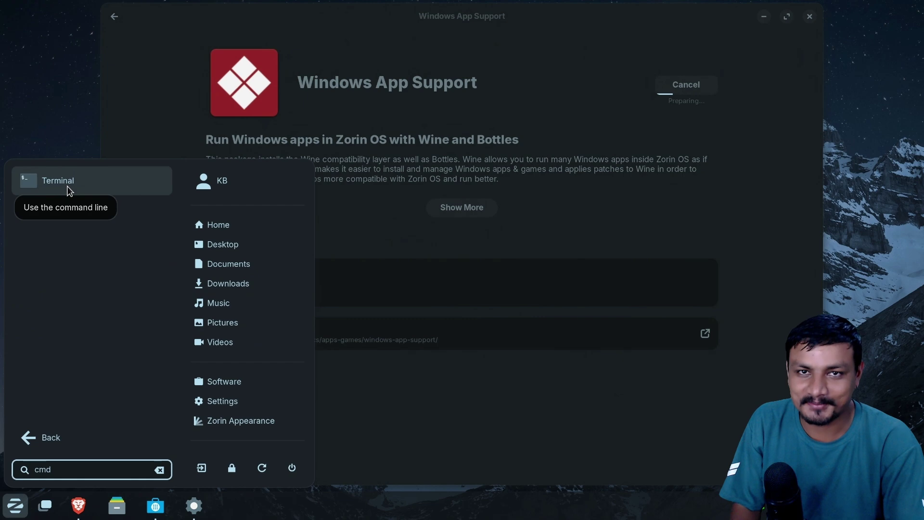
{"action": "key", "text": "BackSpace"}
{"action": "key", "text": "BackSpace"}
{"action": "key", "text": "BackSpace"}
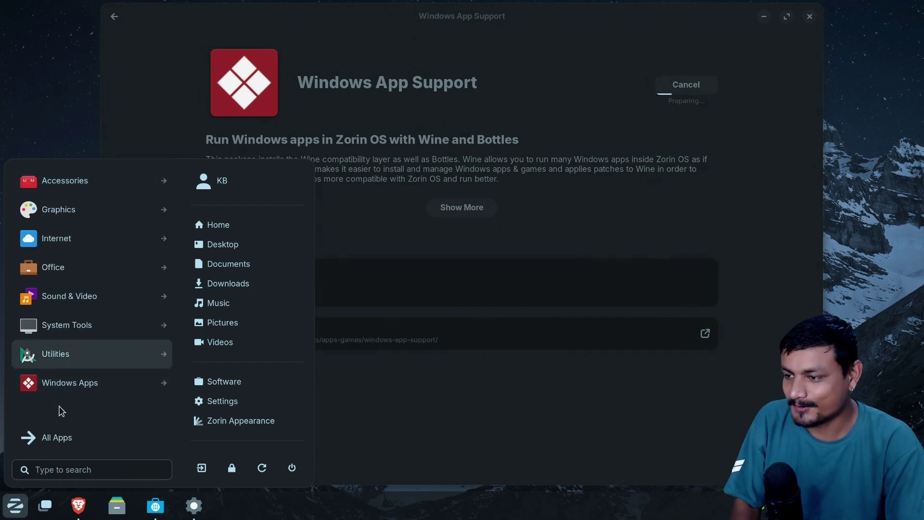
{"action": "type", "text": "task"}
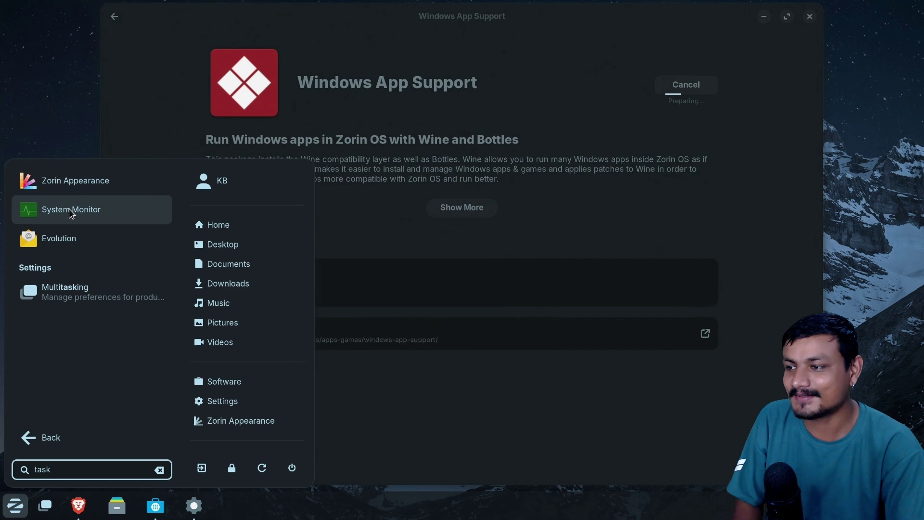
{"action": "left_click", "coordinate": [97, 469]}
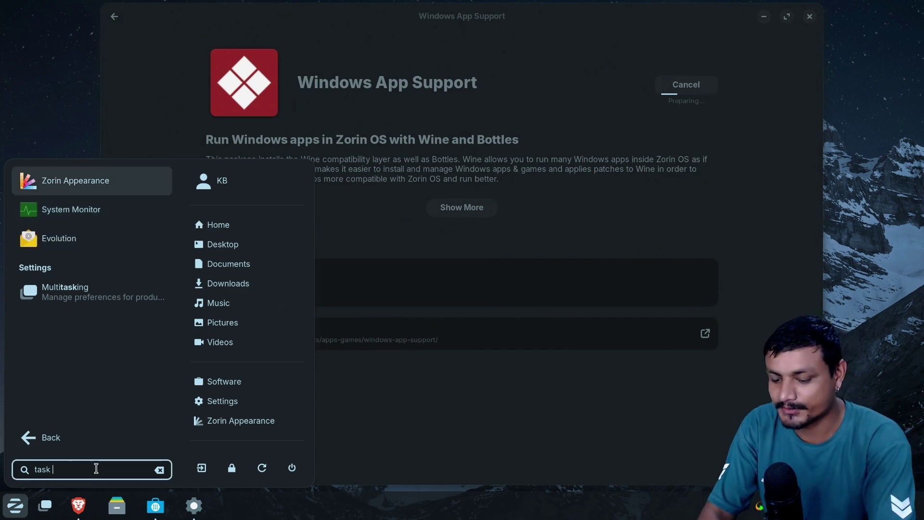
{"action": "type", "text": "man"}
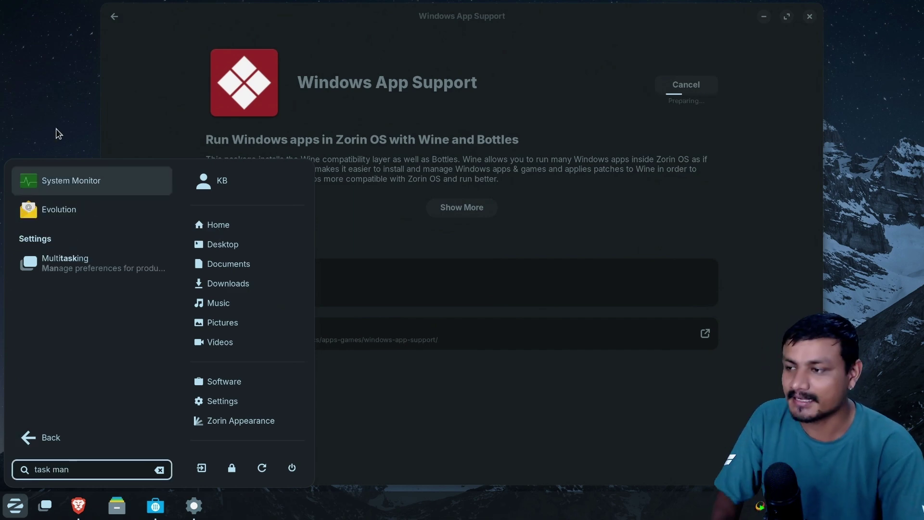
{"action": "left_click", "coordinate": [71, 180]}
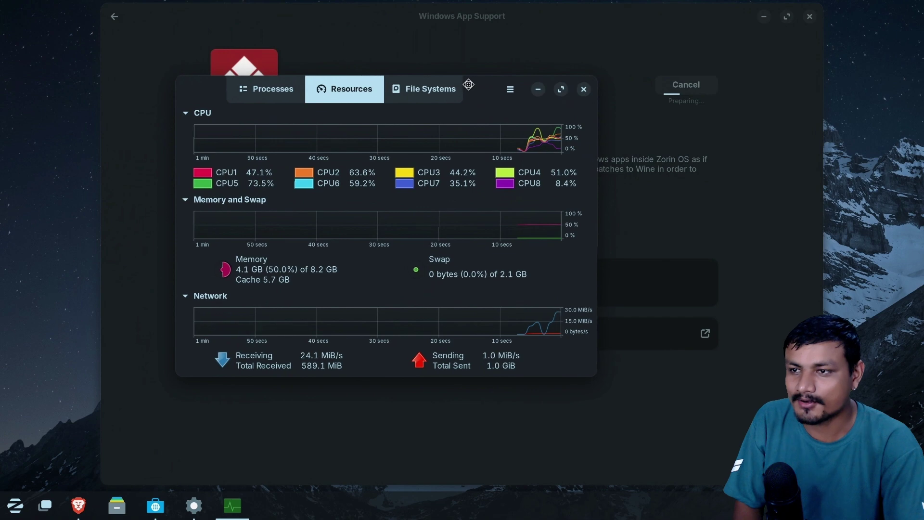
Close both System Monitor windows and the Software window
{"action": "left_click_drag", "start_coordinate": [487, 85], "coordinate": [498, 88]}
{"action": "left_click", "coordinate": [597, 93]}
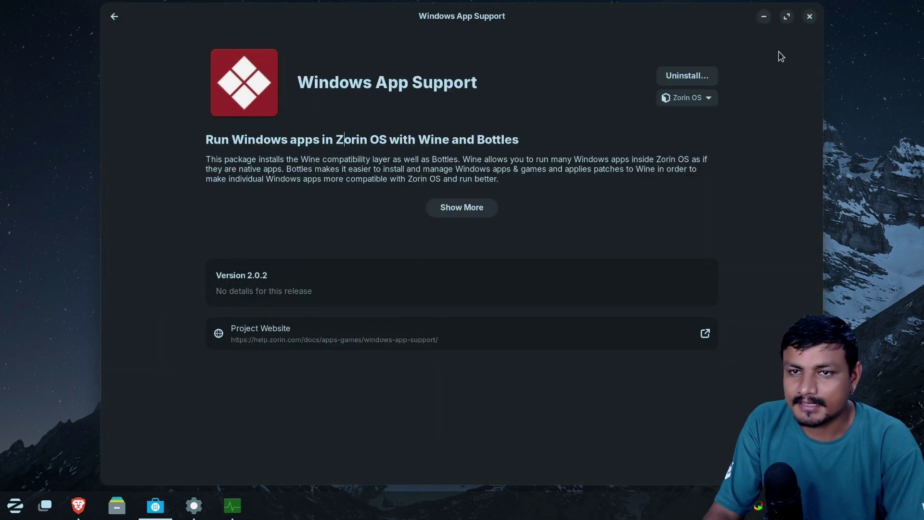
{"action": "left_click", "coordinate": [810, 17]}
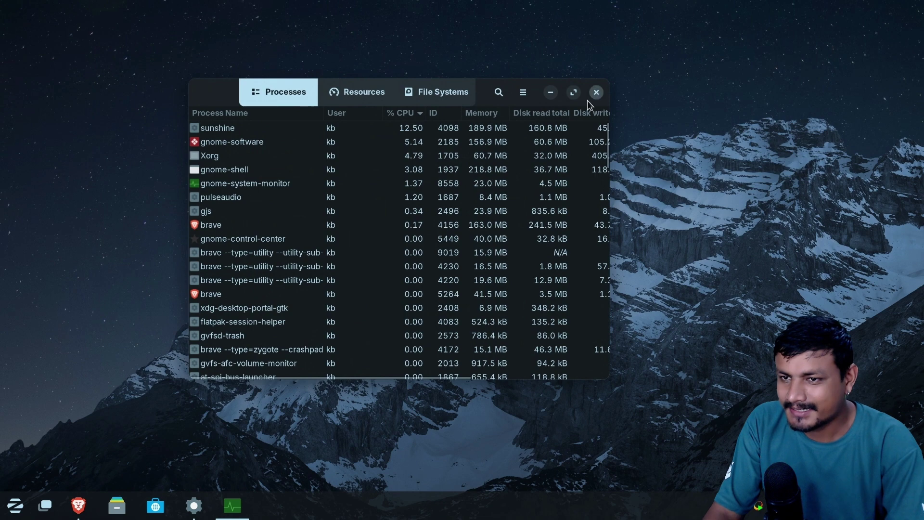
{"action": "key", "text": "ctrl+q"}
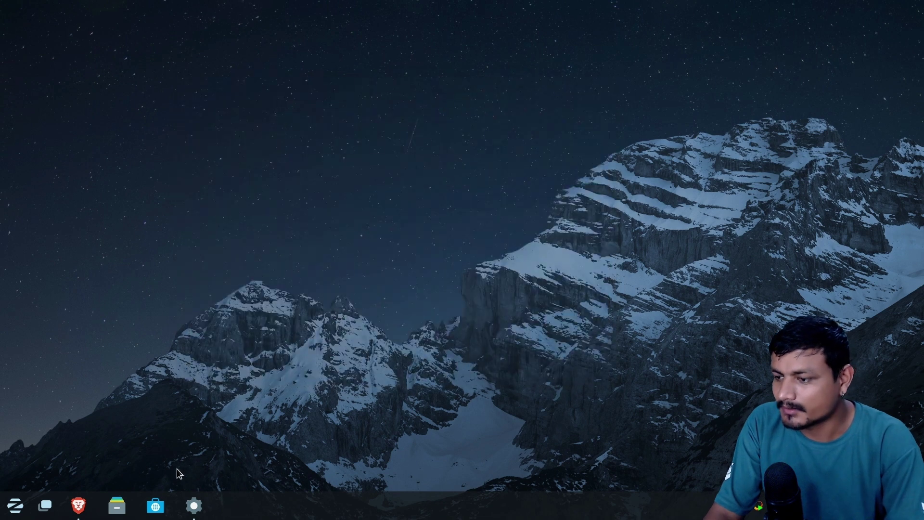
Search 'vlc' in a new Brave tab and open the official VideoLAN page
{"action": "left_click", "coordinate": [78, 505]}
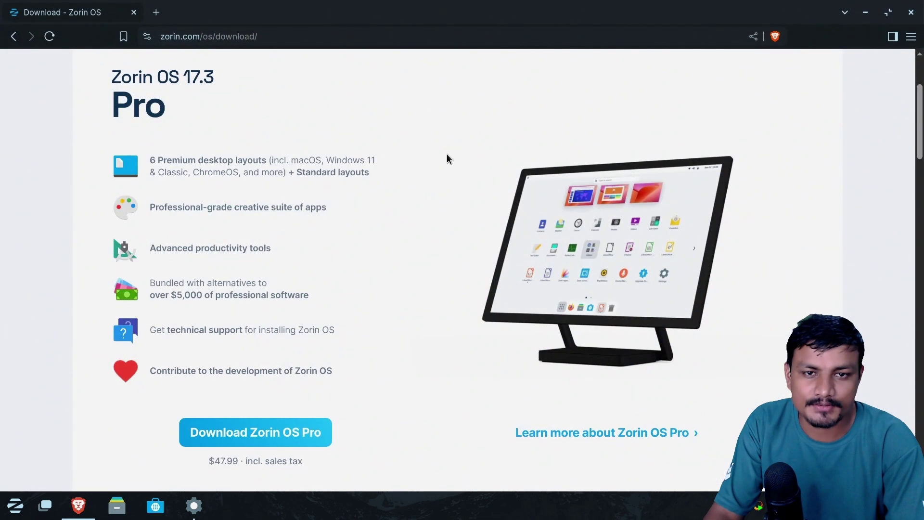
{"action": "left_click", "coordinate": [157, 14]}
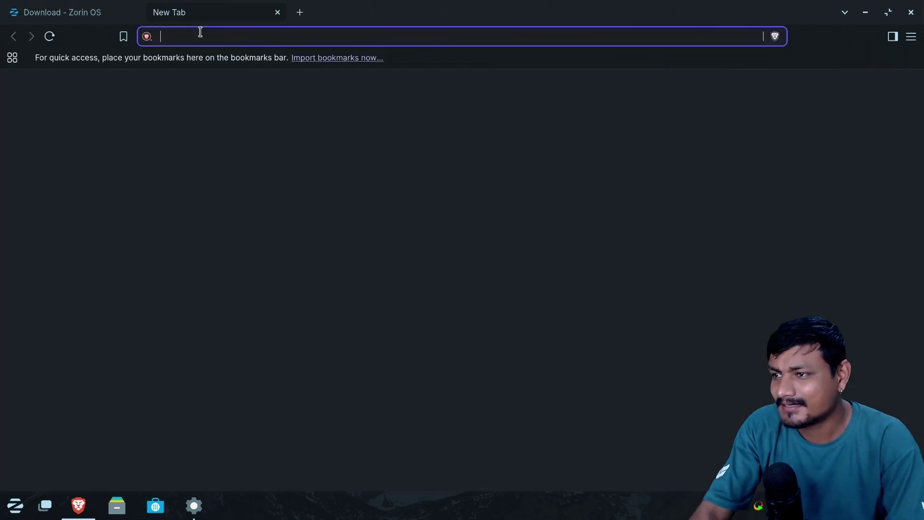
{"action": "type", "text": "vlc"}
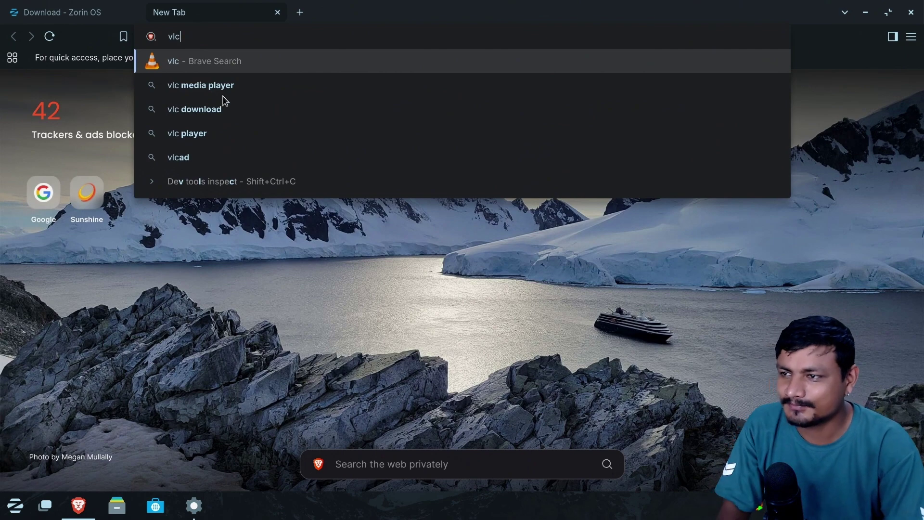
{"action": "left_click", "coordinate": [212, 64]}
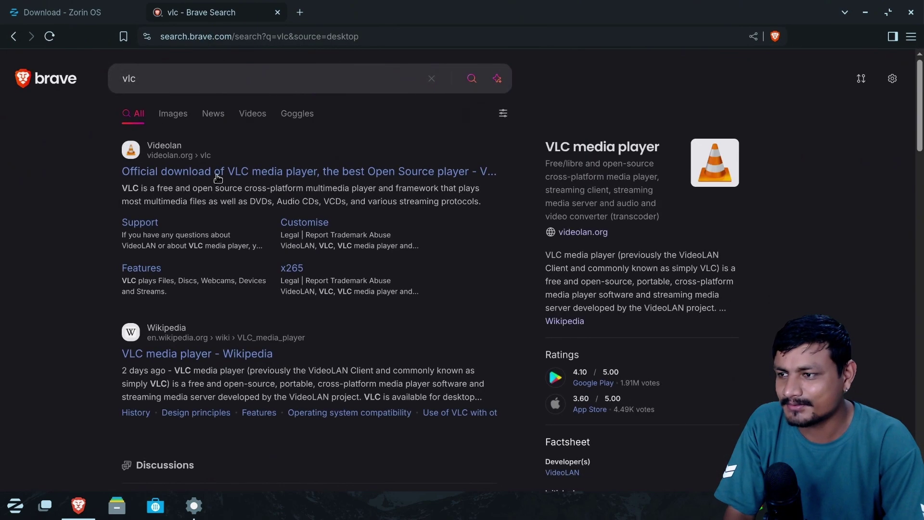
{"action": "left_click", "coordinate": [214, 174]}
Download VLC 3.0.21 for Windows 64-bit, then minimize the browser
{"action": "left_click", "coordinate": [553, 253]}
{"action": "left_click", "coordinate": [483, 298]}
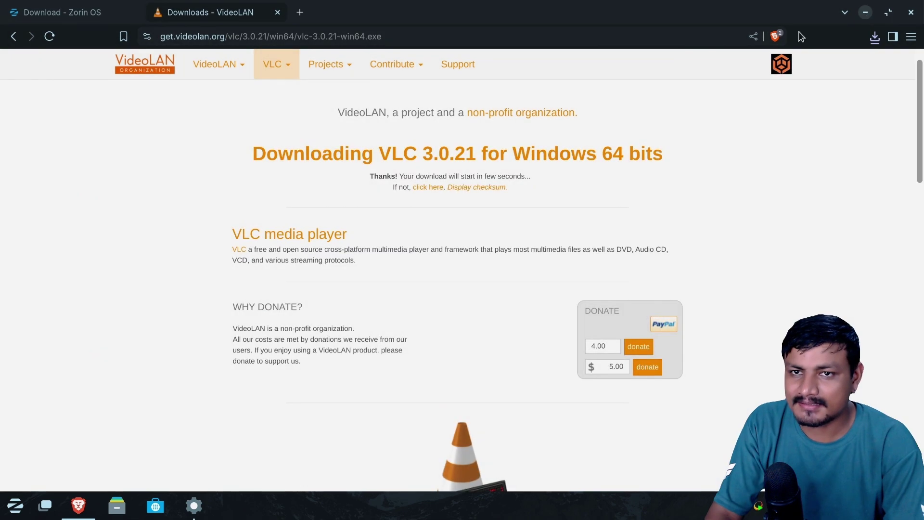
{"action": "left_click", "coordinate": [865, 12]}
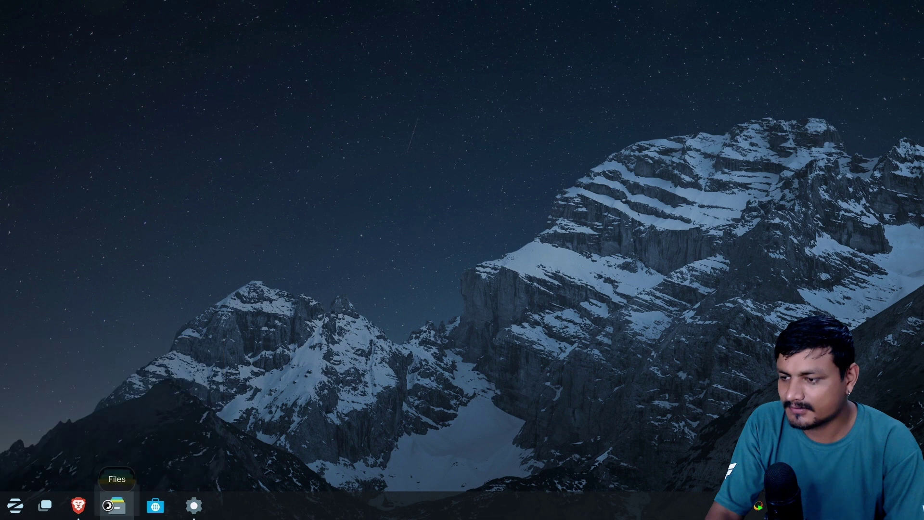
In Files, open vlc-3.0.21-win64.exe from Downloads to bring up the install-VLC prompt
{"action": "left_click", "coordinate": [116, 505]}
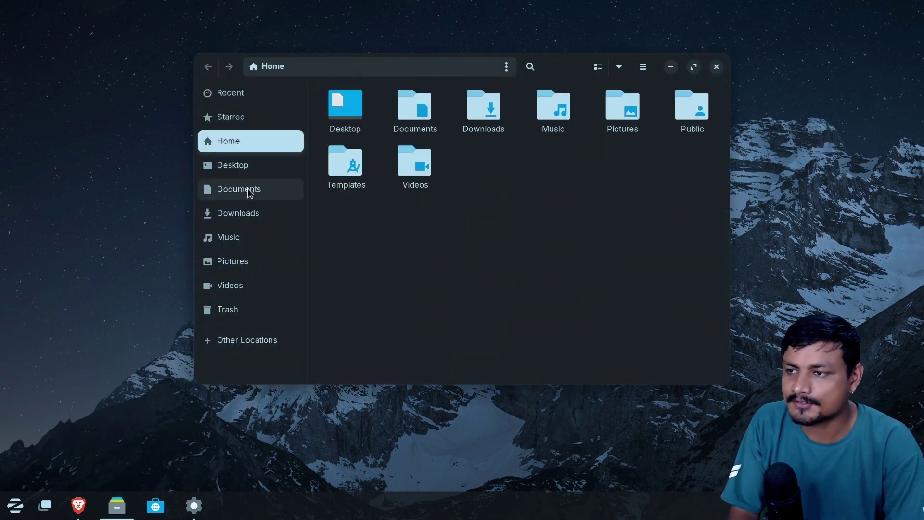
{"action": "left_click", "coordinate": [249, 190]}
{"action": "left_click", "coordinate": [278, 212]}
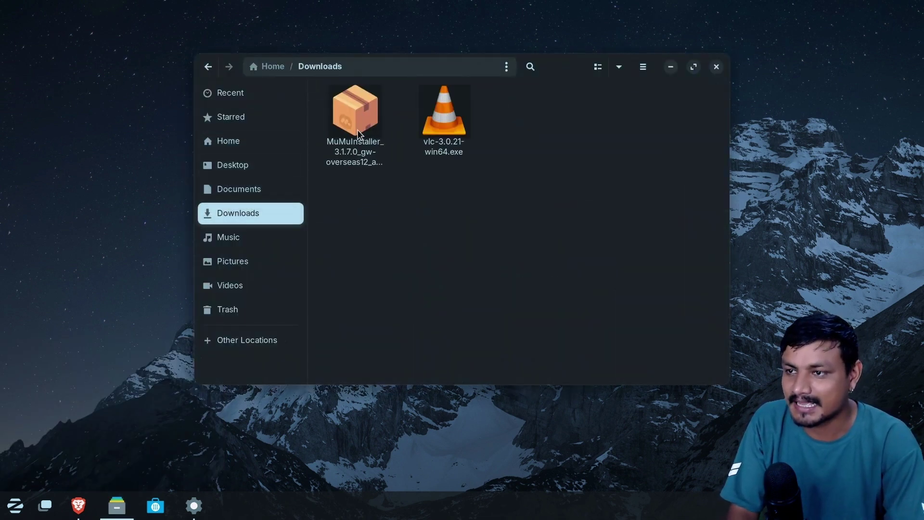
{"action": "left_click", "coordinate": [446, 146]}
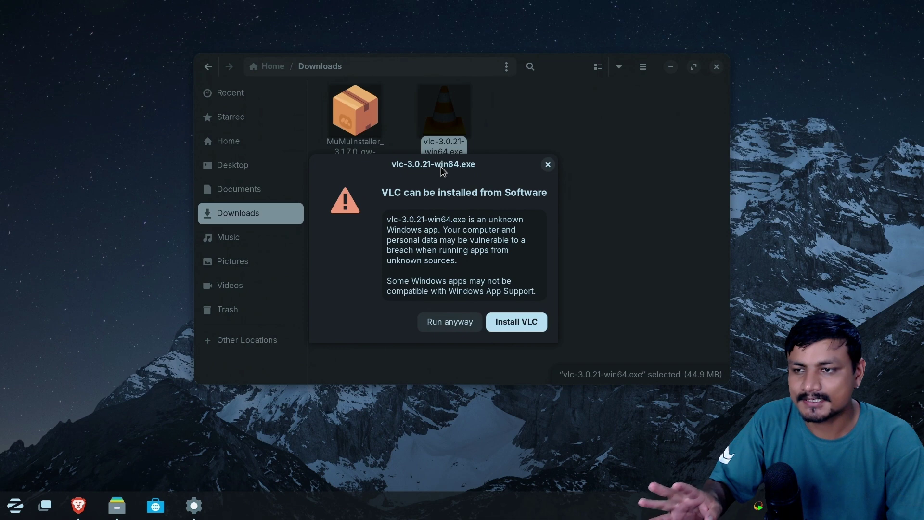
{"action": "left_click_drag", "start_coordinate": [443, 170], "coordinate": [453, 144]}
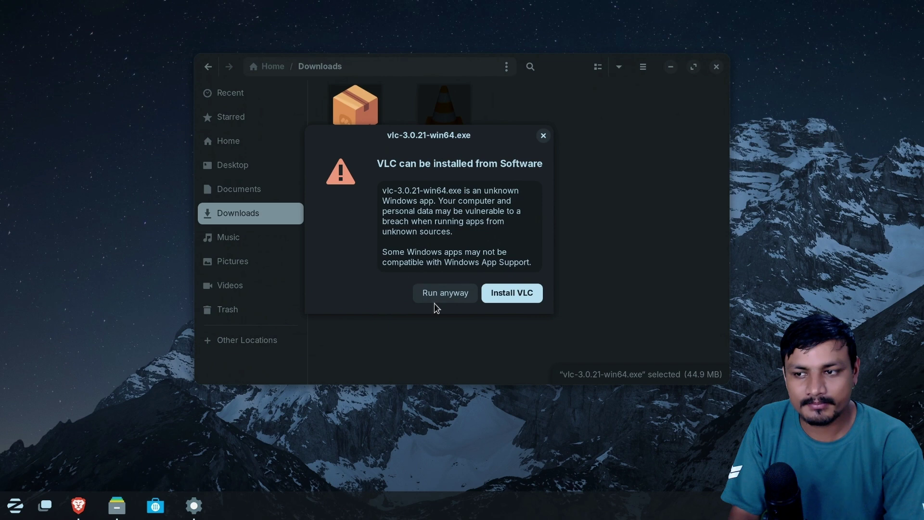
Install VLC 3.0.16 from Software as a native package, authenticating with the account password
{"action": "left_click", "coordinate": [521, 295]}
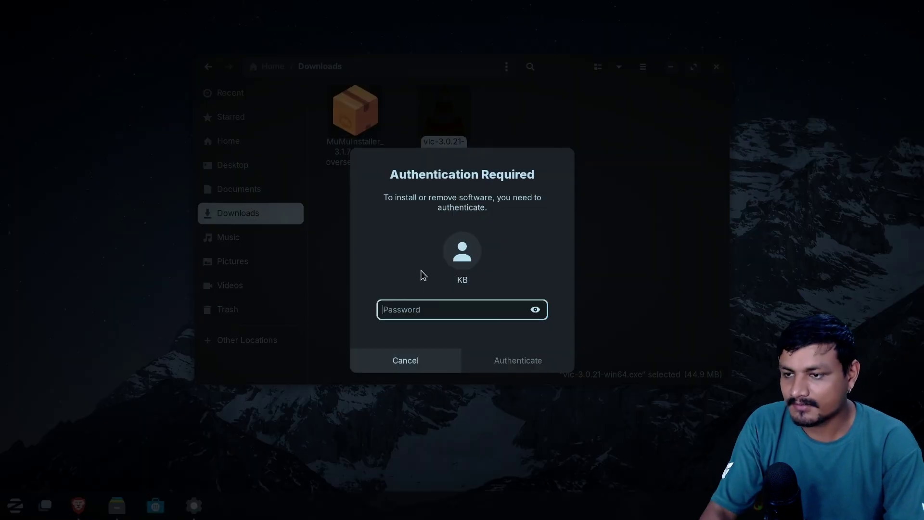
{"action": "type", "text": "••"}
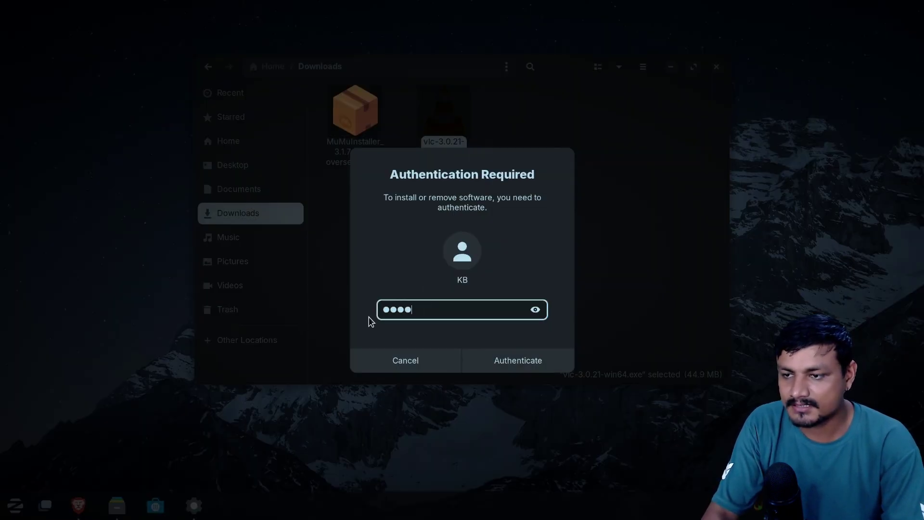
{"action": "type", "text": "••"}
{"action": "left_click", "coordinate": [503, 360]}
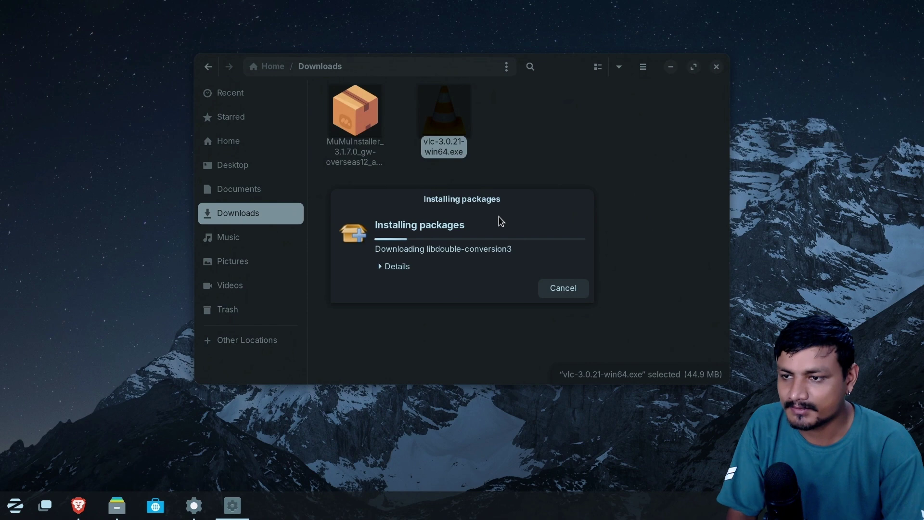
{"action": "left_click", "coordinate": [380, 266]}
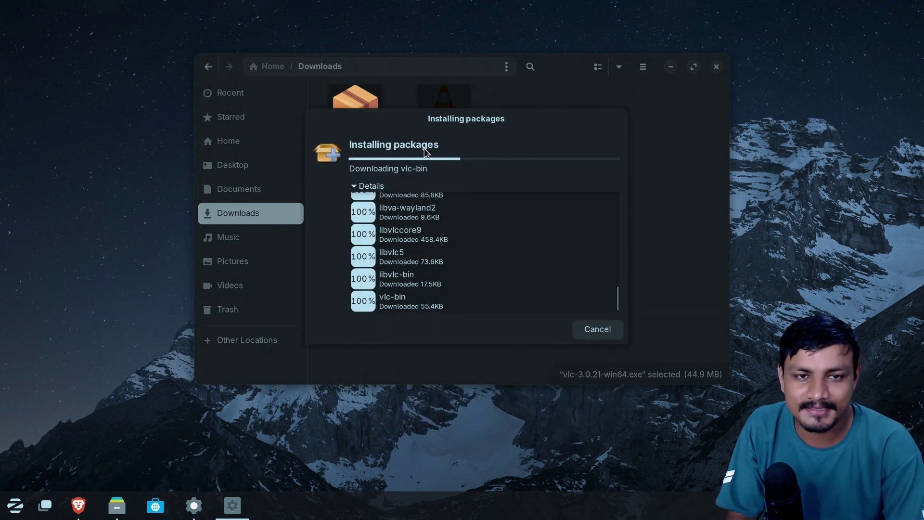
{"action": "left_click", "coordinate": [355, 187]}
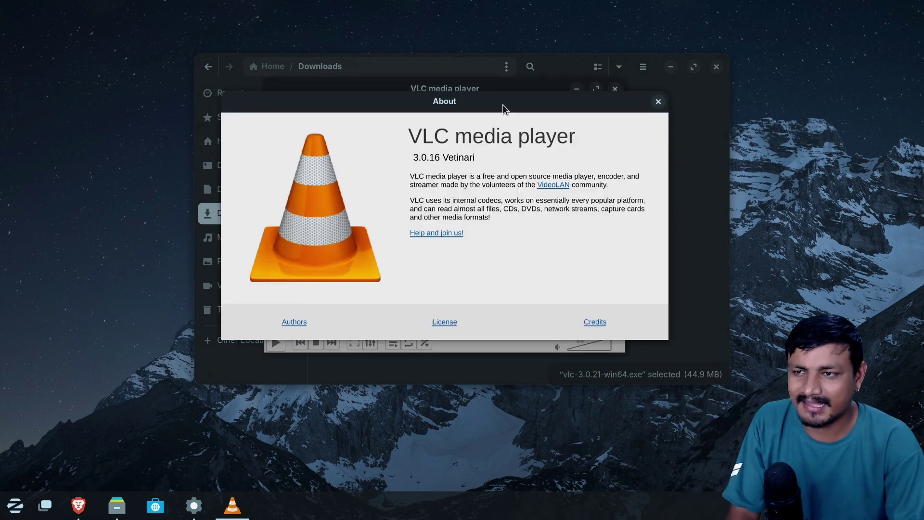
Close the VLC About window and the VLC media player window
{"action": "left_click_drag", "start_coordinate": [434, 99], "coordinate": [493, 123]}
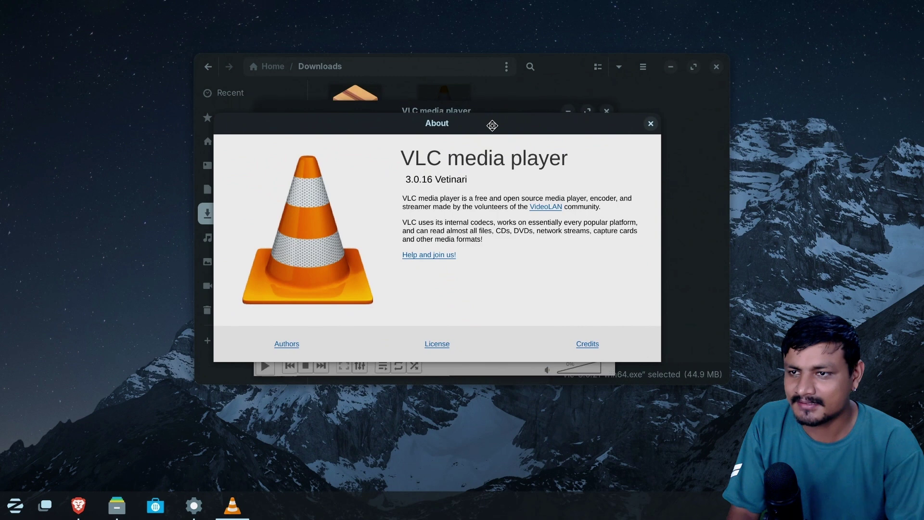
{"action": "left_click", "coordinate": [650, 124]}
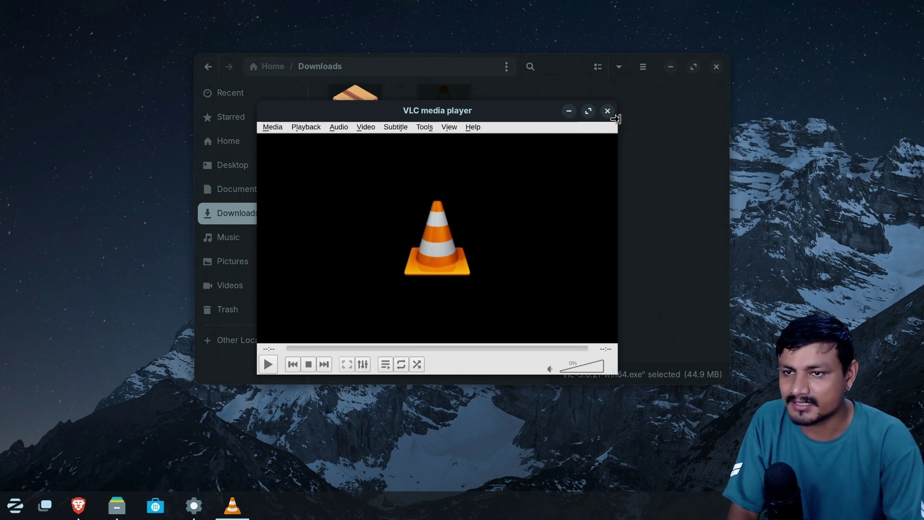
{"action": "left_click", "coordinate": [608, 111]}
Launch the MuMuInstaller_3.1.7.0 Windows installer from Downloads
{"action": "left_click", "coordinate": [429, 210]}
{"action": "left_click", "coordinate": [362, 152]}
{"action": "double_click", "coordinate": [363, 152]}
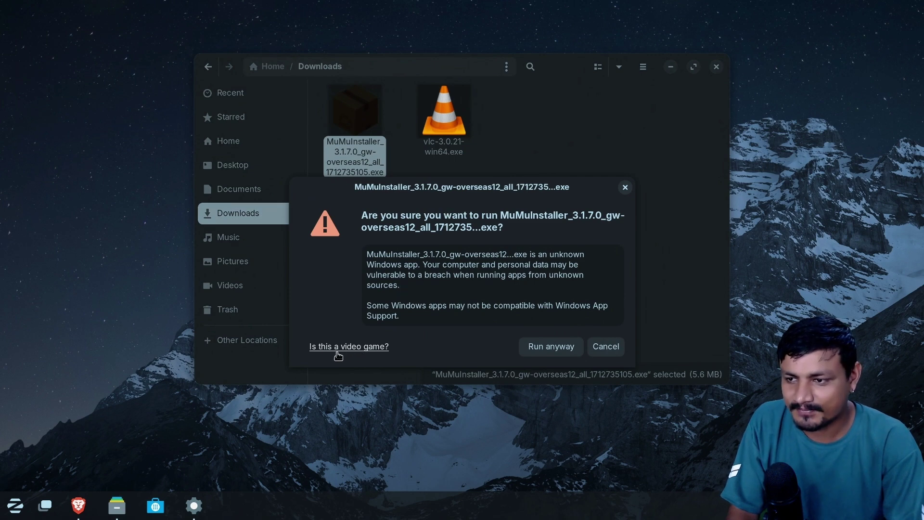
Run the MuMu installer despite the unknown-app warning and start MuMu Player 12's quick install
{"action": "left_click", "coordinate": [556, 349]}
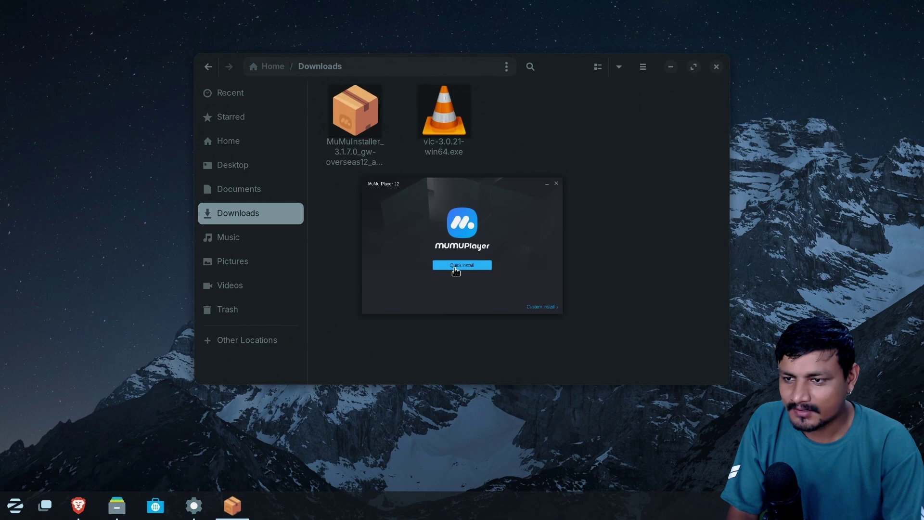
{"action": "left_click", "coordinate": [462, 273]}
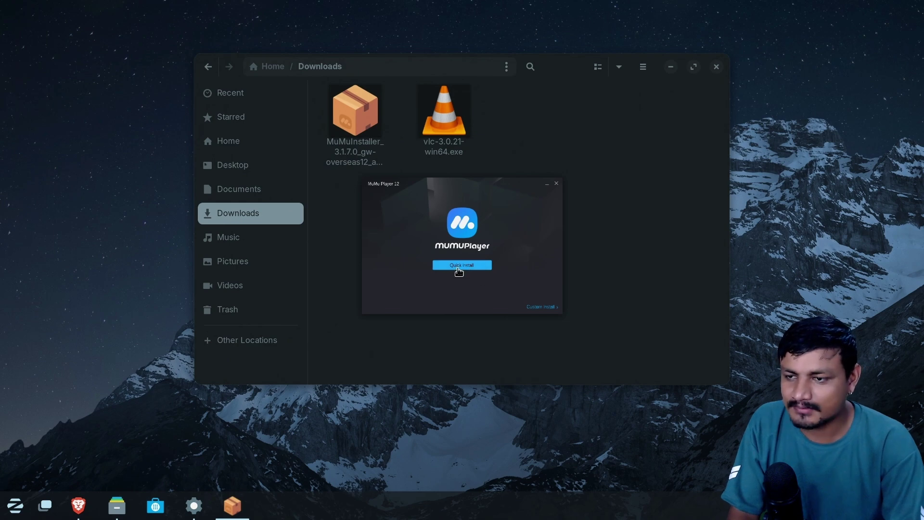
{"action": "left_click", "coordinate": [459, 271]}
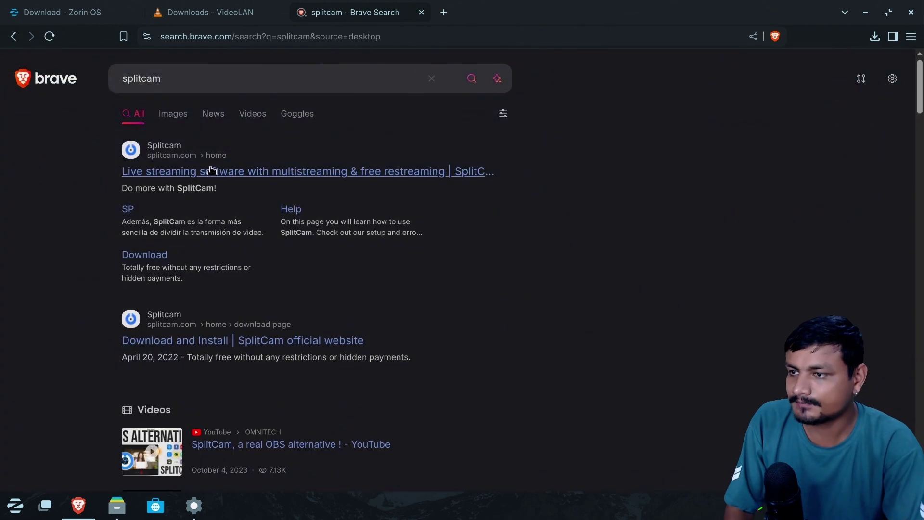
Download SplitCamSetup_x64.msi from the official SplitCam site and check its progress in Brave
{"action": "left_click", "coordinate": [212, 171]}
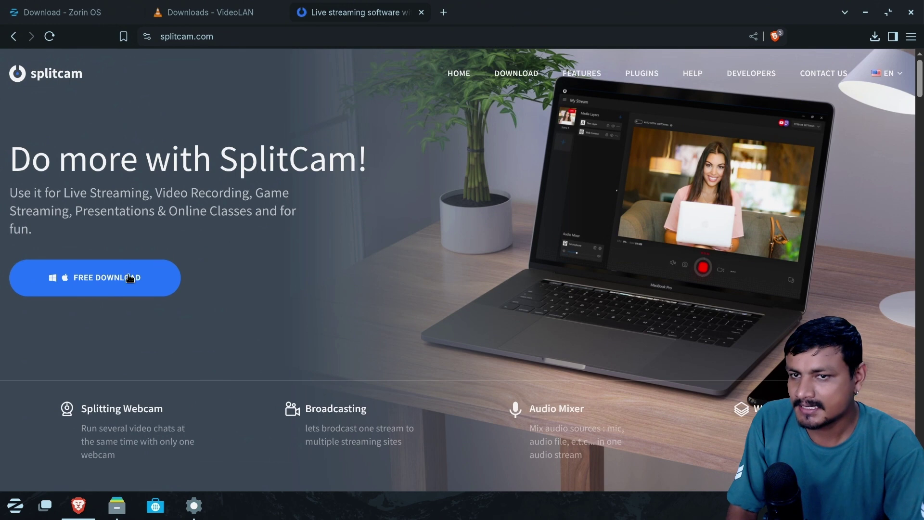
{"action": "left_click", "coordinate": [71, 281]}
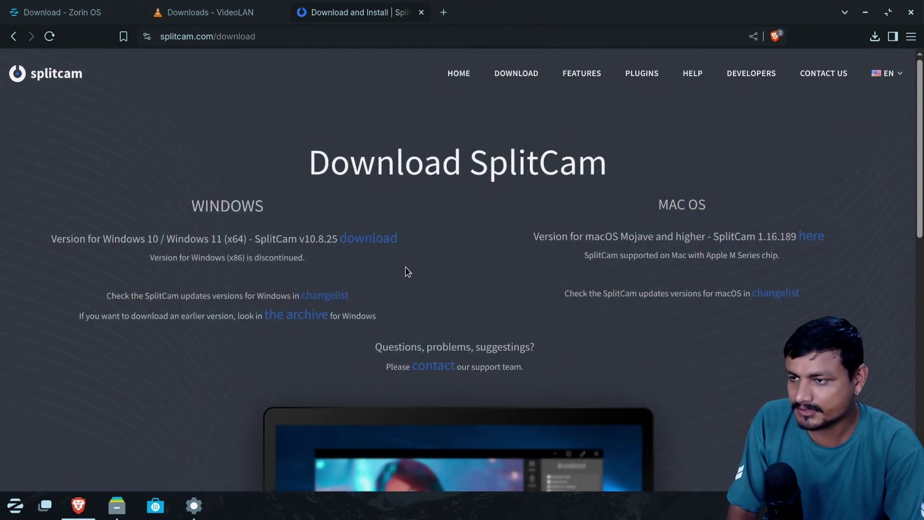
{"action": "left_click", "coordinate": [381, 247]}
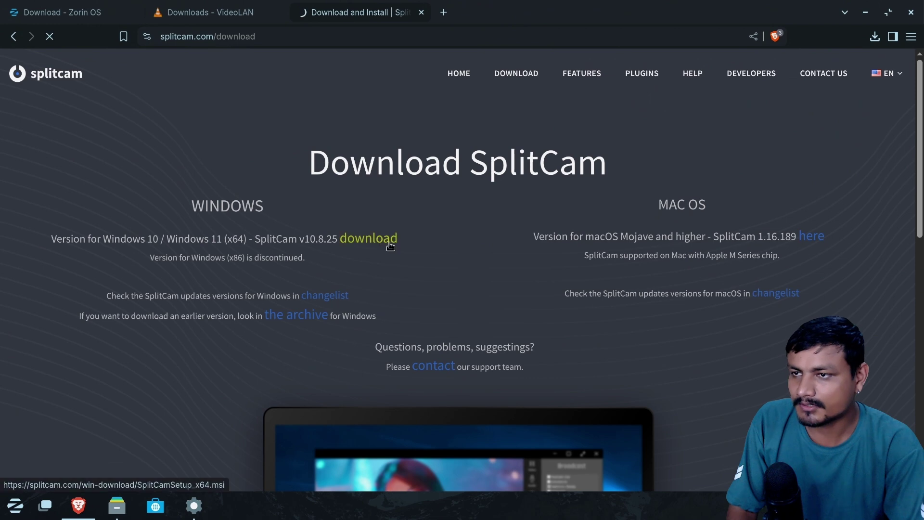
{"action": "scroll", "coordinate": [486, 231], "scroll_direction": "down", "scroll_amount": 7}
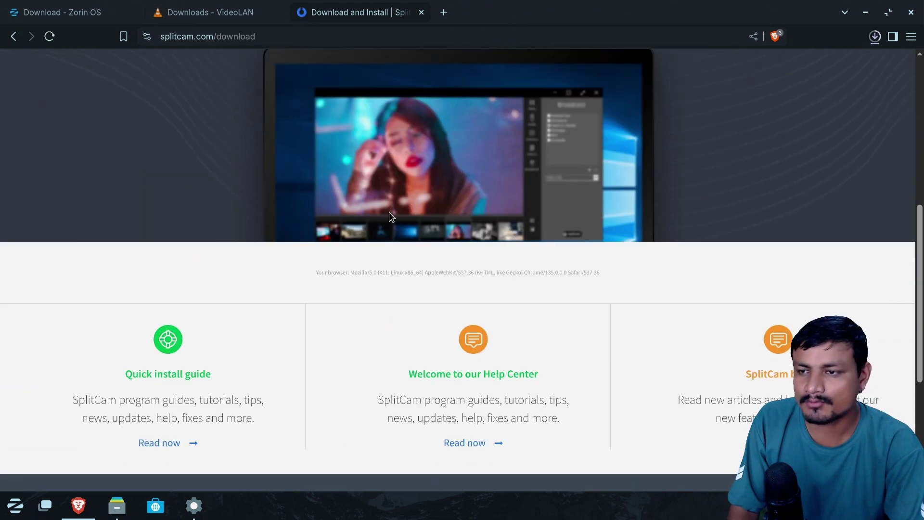
{"action": "scroll", "coordinate": [437, 262], "scroll_direction": "down", "scroll_amount": 5}
{"action": "scroll", "coordinate": [392, 273], "scroll_direction": "up", "scroll_amount": 10}
{"action": "scroll", "coordinate": [400, 266], "scroll_direction": "up", "scroll_amount": 2}
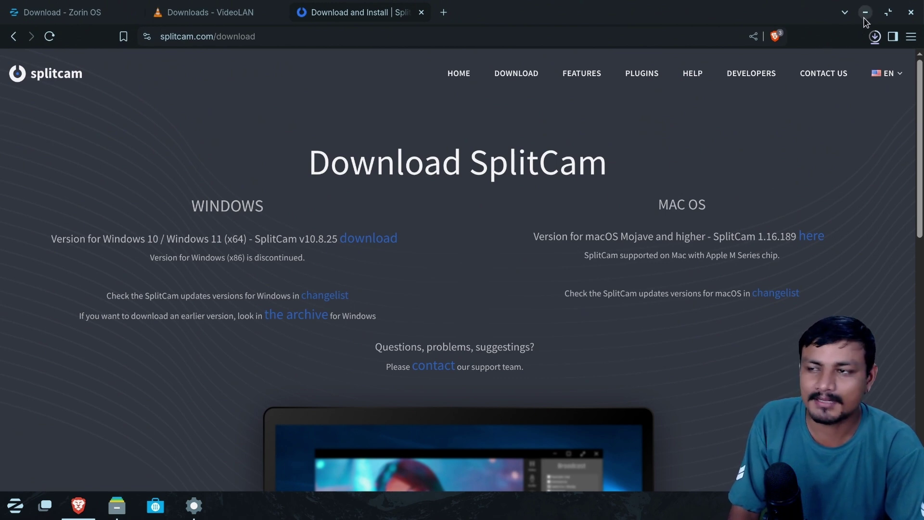
{"action": "left_click", "coordinate": [875, 37]}
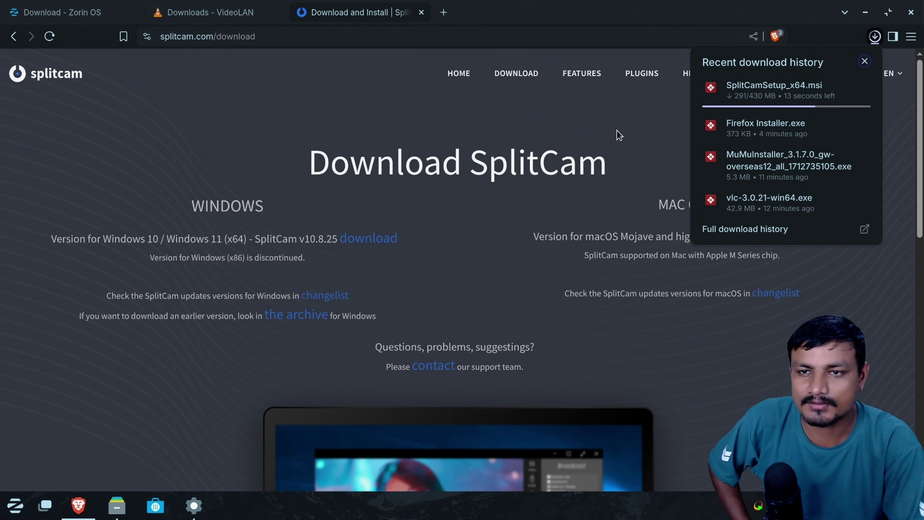
{"action": "triple_click", "coordinate": [616, 157]}
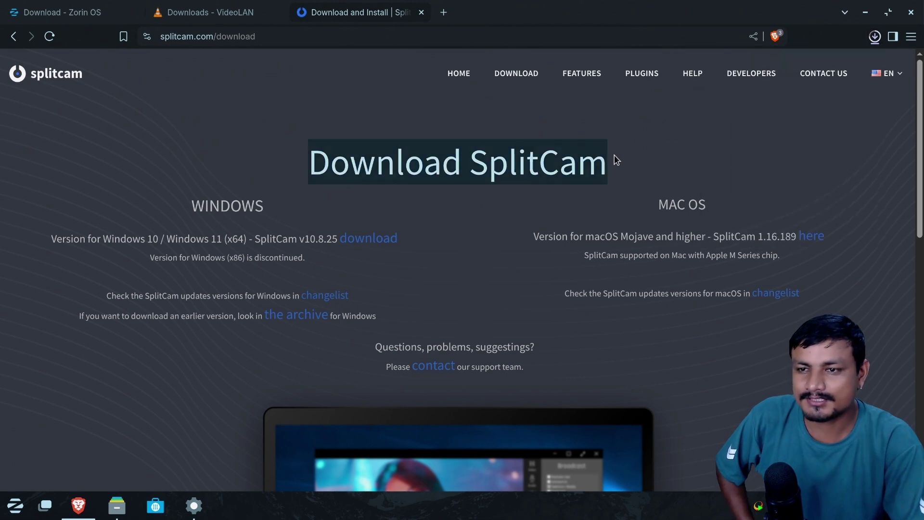
Launch SplitCamSetup_x64.msi from Downloads, choosing to run it despite the warning
{"action": "left_click", "coordinate": [866, 14]}
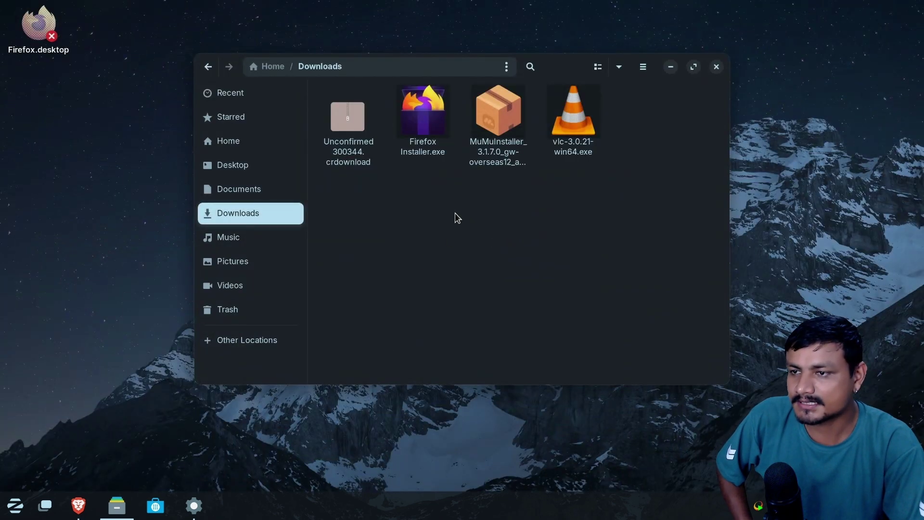
{"action": "left_click", "coordinate": [348, 134]}
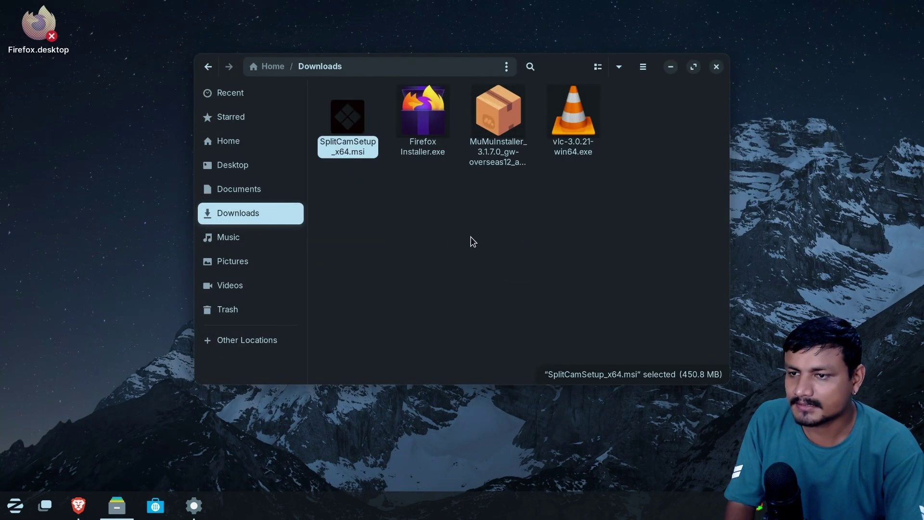
{"action": "left_click", "coordinate": [554, 334]}
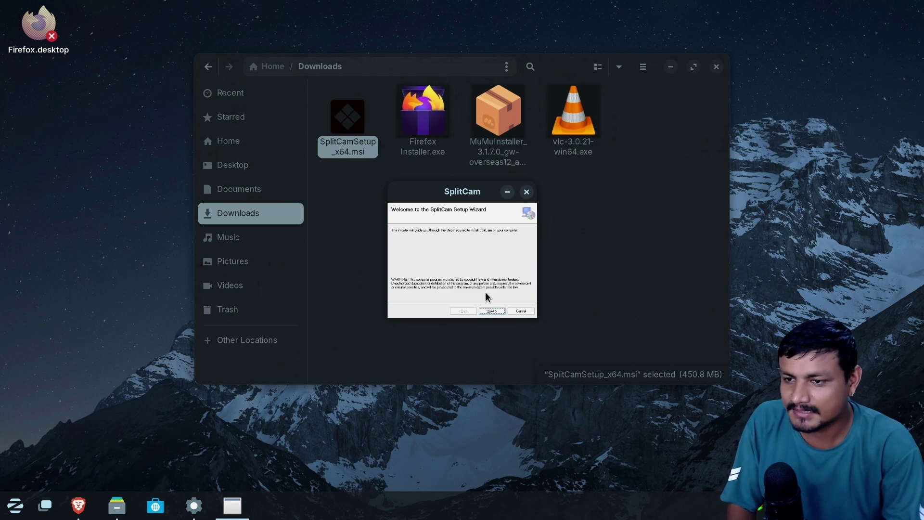
Step through the SplitCam setup wizard, installing for Everyone, and start the installation
{"action": "left_click", "coordinate": [492, 310]}
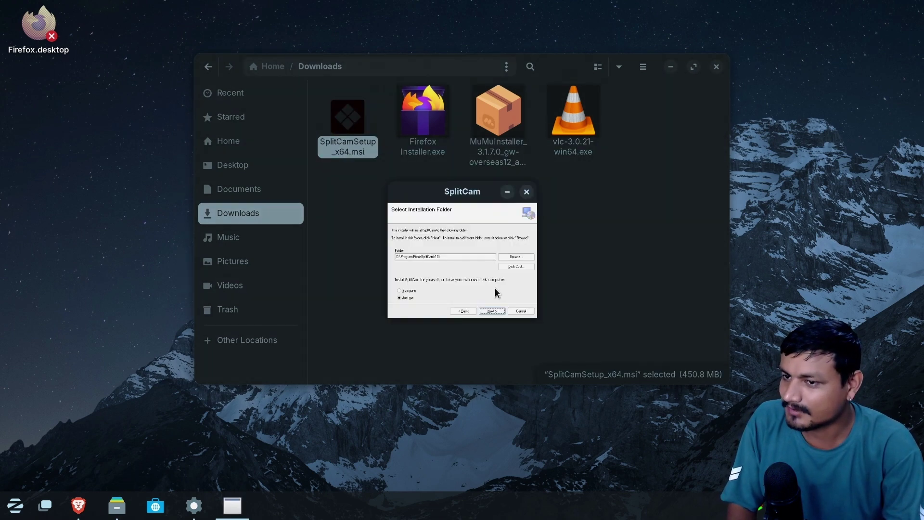
{"action": "left_click", "coordinate": [409, 291]}
{"action": "left_click", "coordinate": [490, 312]}
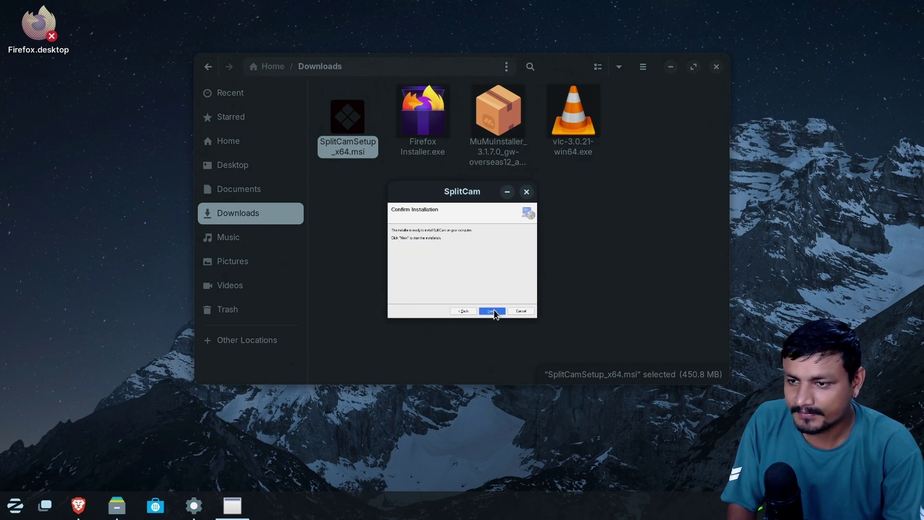
{"action": "left_click", "coordinate": [492, 311]}
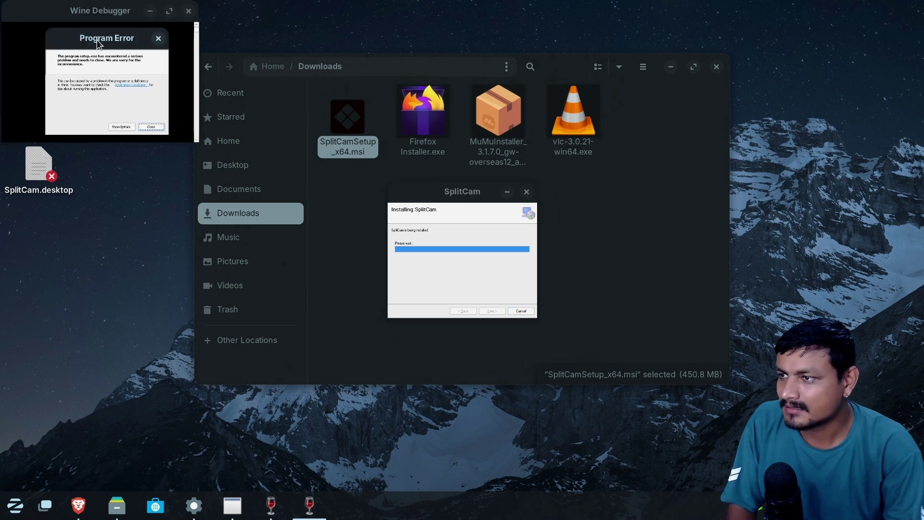
Close the Wine Program Error so the SplitCam installer and debugger exit
{"action": "left_click_drag", "start_coordinate": [99, 38], "coordinate": [421, 145]}
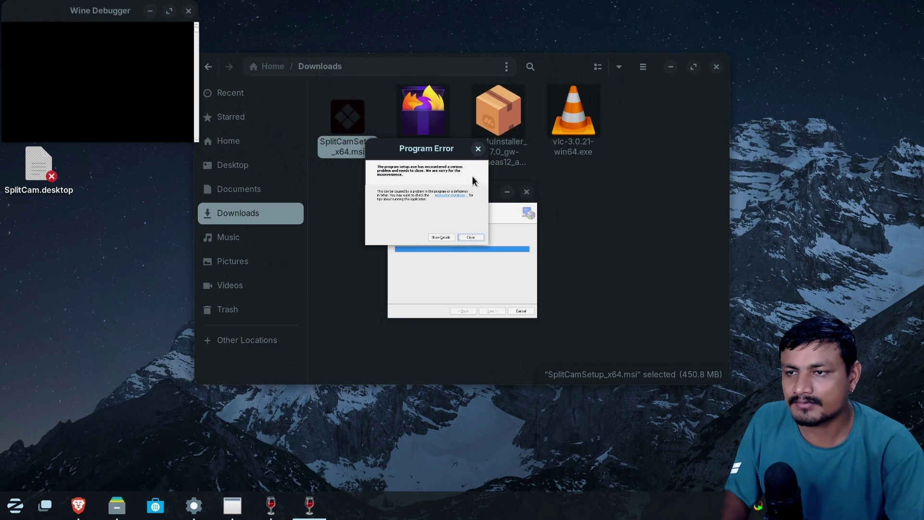
{"action": "left_click", "coordinate": [479, 149]}
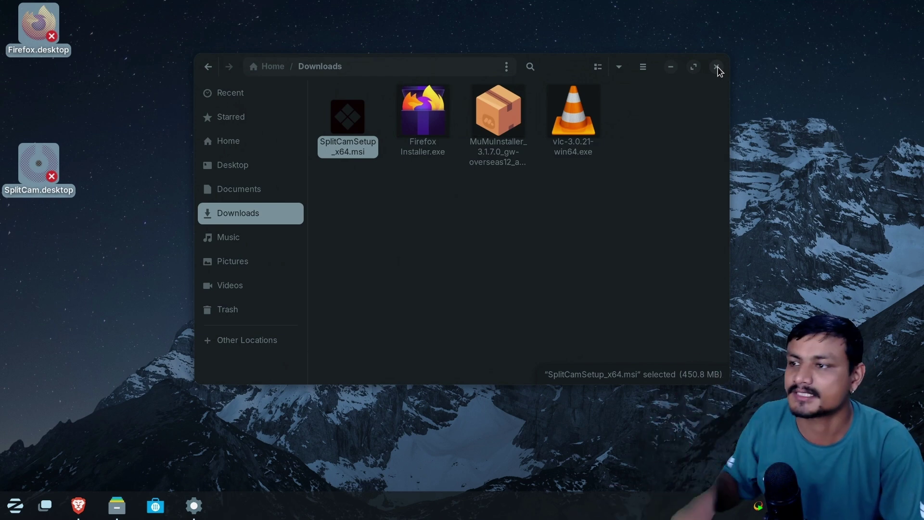
Browse the Trash, Documents and Downloads folders in Files
{"action": "left_click", "coordinate": [227, 309]}
{"action": "left_click", "coordinate": [239, 189]}
{"action": "left_click", "coordinate": [239, 212]}
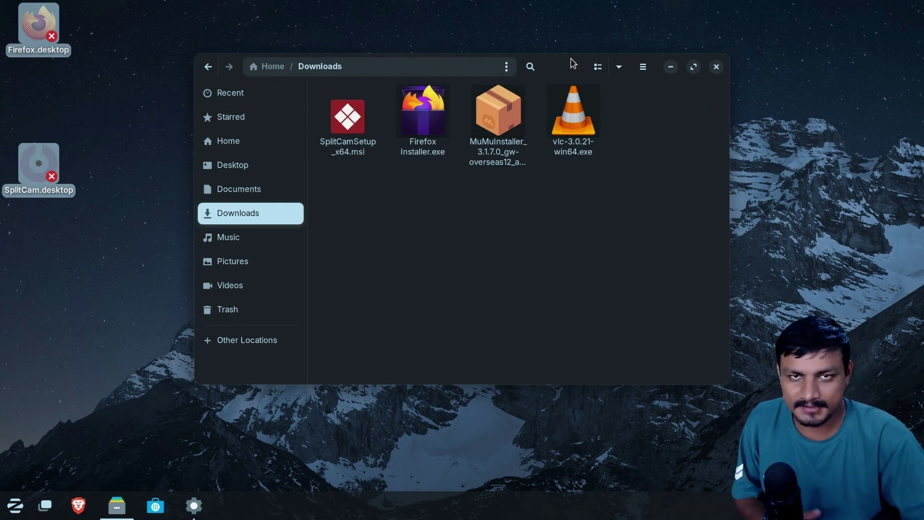
Close the Files window and bring up the Zorin start menu
{"action": "left_click", "coordinate": [15, 506]}
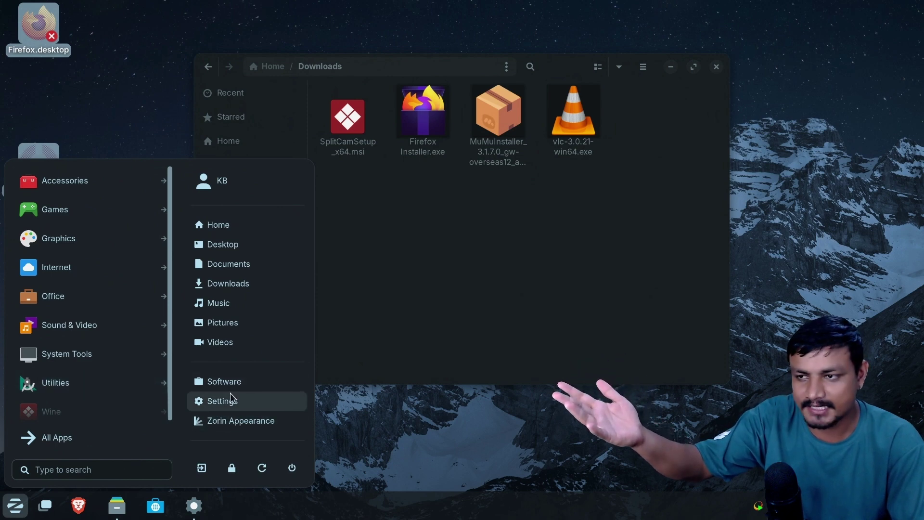
{"action": "left_click", "coordinate": [562, 67]}
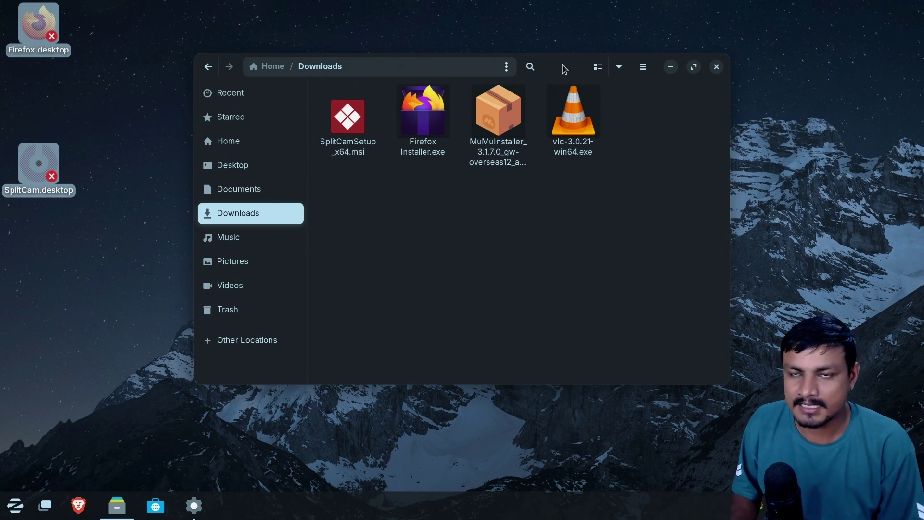
{"action": "mouse_move", "coordinate": [565, 69]}
{"action": "left_mouse_down"}
{"action": "mouse_move", "coordinate": [550, 78]}
{"action": "mouse_move", "coordinate": [562, 79]}
{"action": "left_mouse_up"}
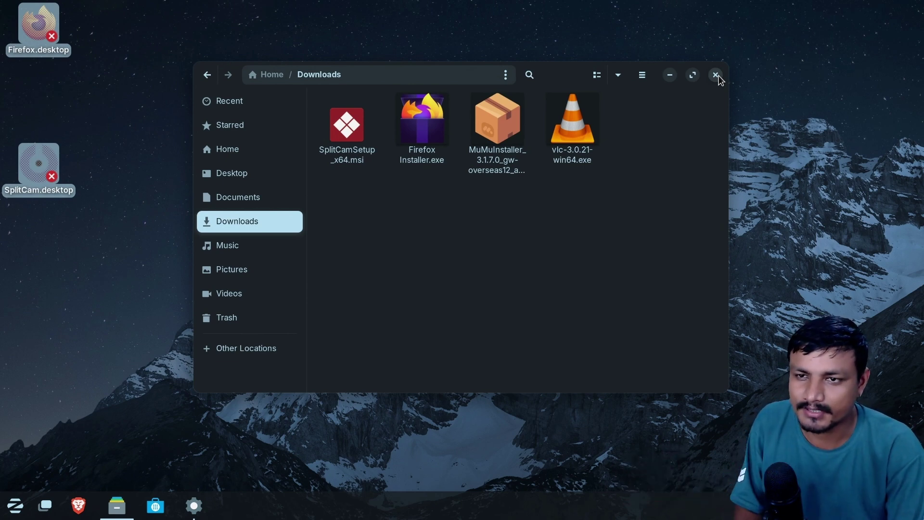
{"action": "left_click", "coordinate": [718, 77]}
{"action": "left_click", "coordinate": [9, 510]}
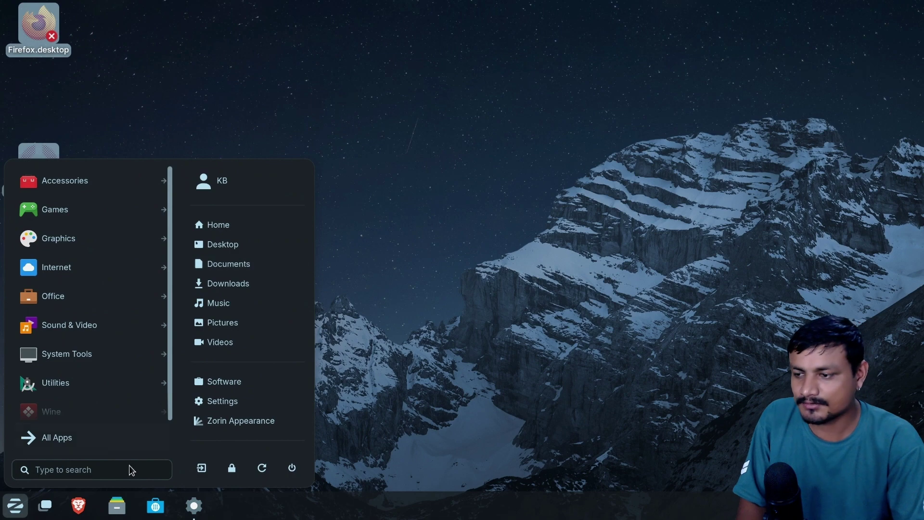
Check the Downloads and Trash folders in Files, then close the empty Trash window
{"action": "left_click", "coordinate": [117, 505]}
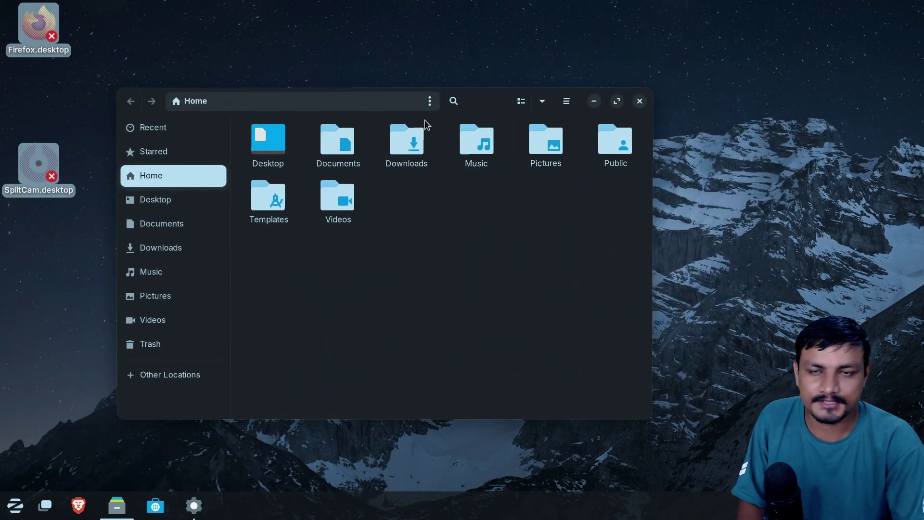
{"action": "left_click", "coordinate": [178, 251]}
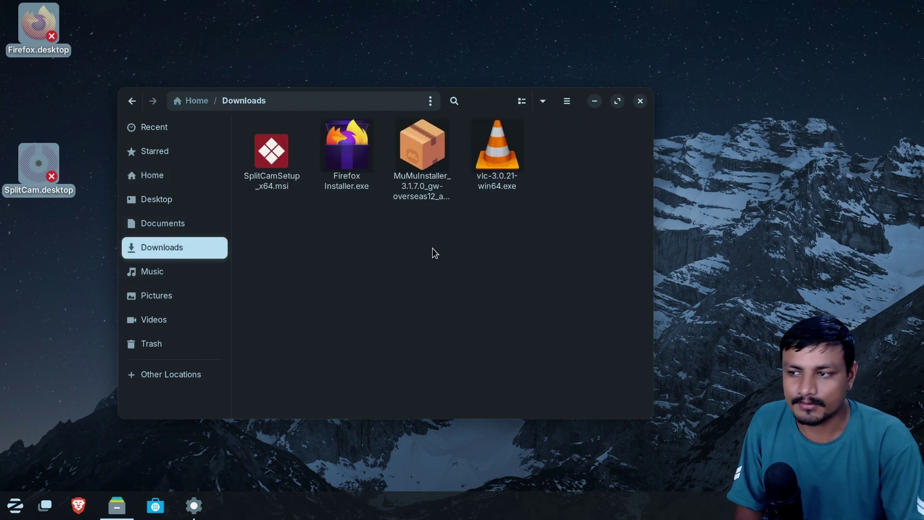
{"action": "left_click", "coordinate": [169, 344]}
{"action": "key", "text": "super"}
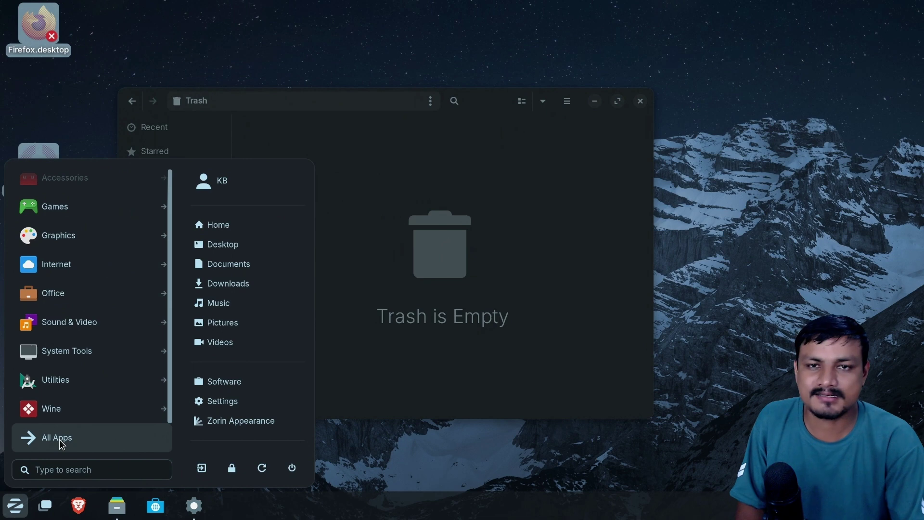
{"action": "left_click", "coordinate": [640, 101]}
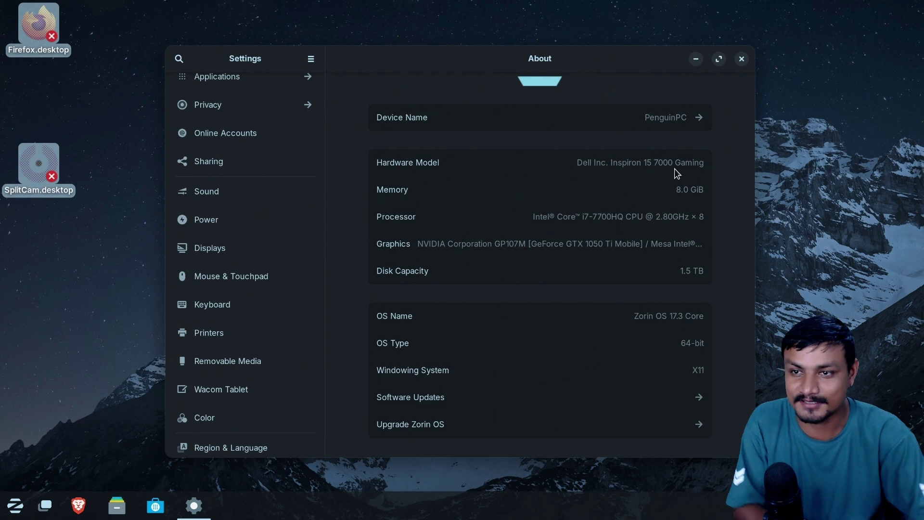
Review the About page and highlight the Zorin OS 17.3 Core version text
{"action": "scroll", "coordinate": [227, 424], "scroll_direction": "down", "scroll_amount": 5}
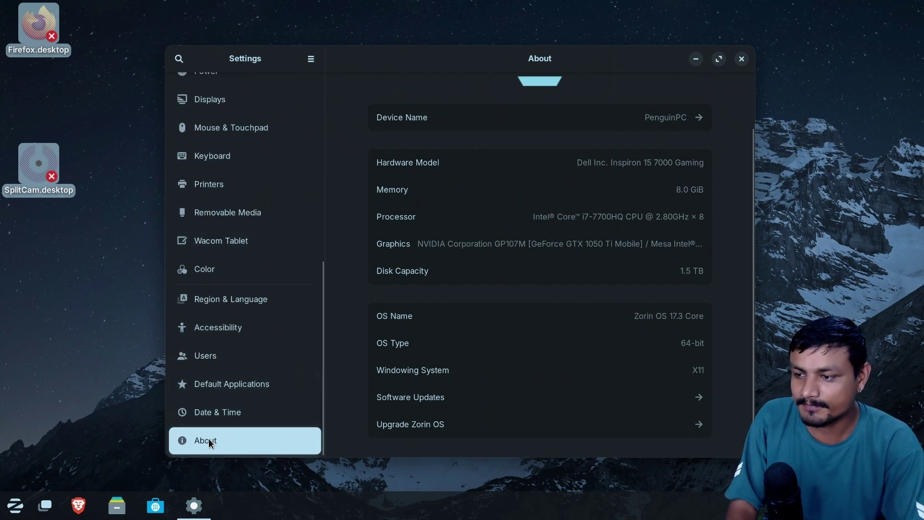
{"action": "scroll", "coordinate": [624, 293], "scroll_direction": "up", "scroll_amount": 3}
{"action": "scroll", "coordinate": [583, 223], "scroll_direction": "down", "scroll_amount": 2}
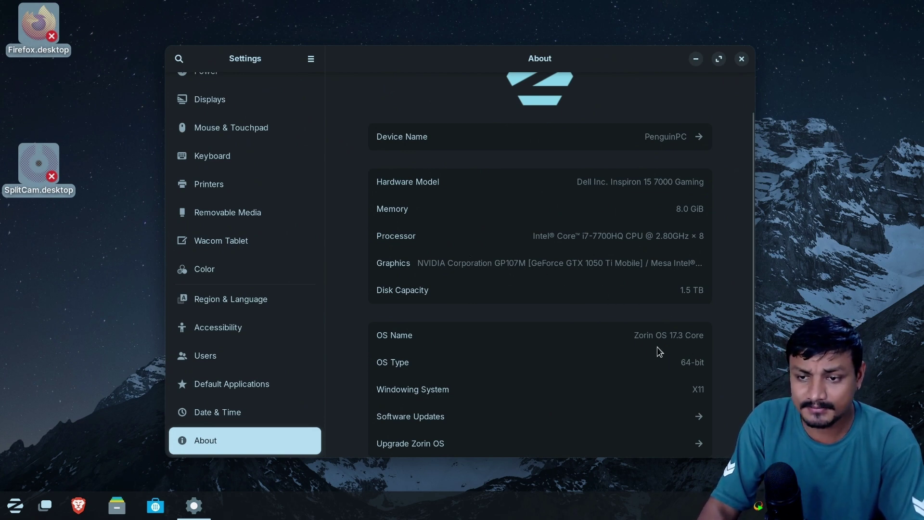
{"action": "left_click_drag", "start_coordinate": [637, 336], "coordinate": [701, 338]}
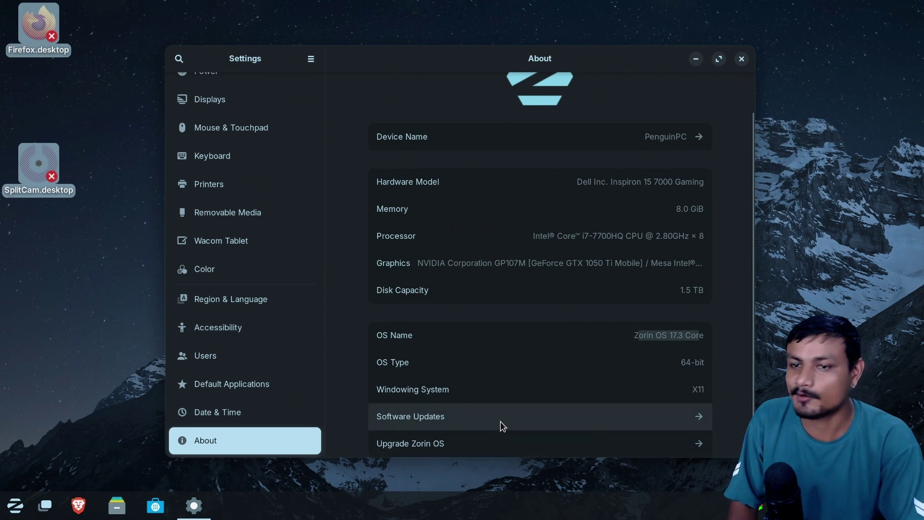
{"action": "left_click_drag", "start_coordinate": [584, 71], "coordinate": [511, 35]}
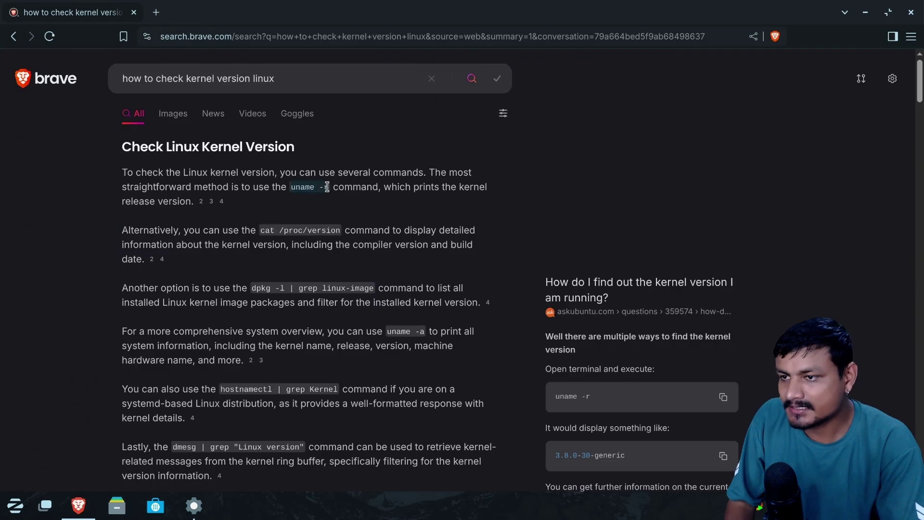
Copy the 'uname -r' command from the Brave search results and minimize Brave
{"action": "right_click", "coordinate": [321, 190]}
{"action": "left_click", "coordinate": [341, 204]}
{"action": "left_click", "coordinate": [865, 12]}
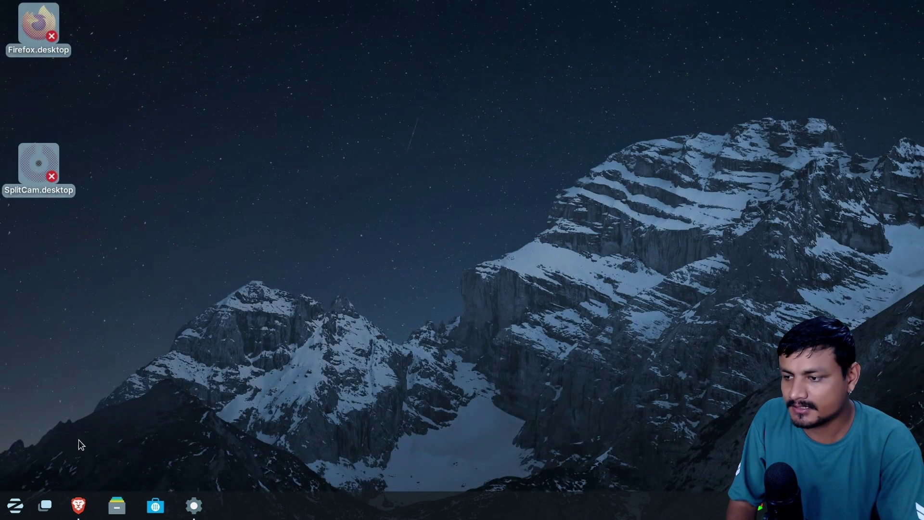
Open a terminal, run the pasted uname -r to show kernel 6.8.0-57-generic, and centre the window
{"action": "key", "text": "ctrl+alt+t"}
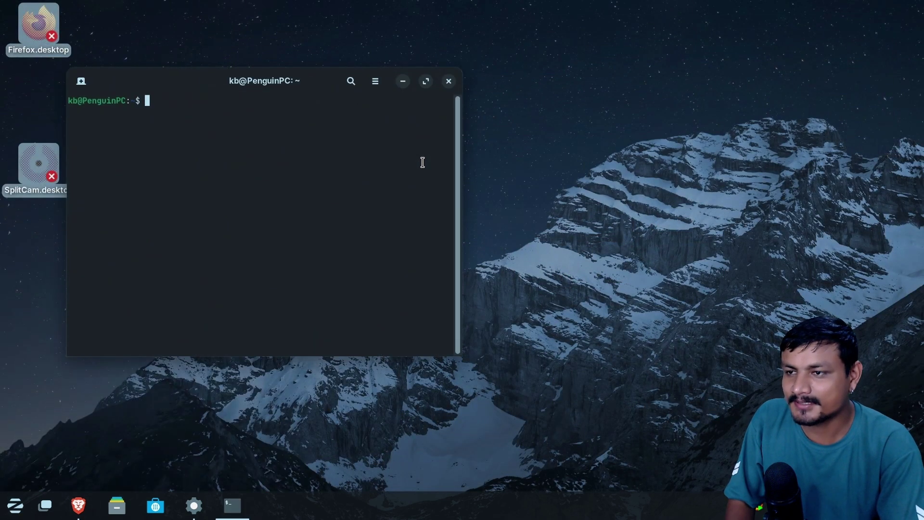
{"action": "right_click", "coordinate": [257, 145]}
{"action": "left_click", "coordinate": [281, 184]}
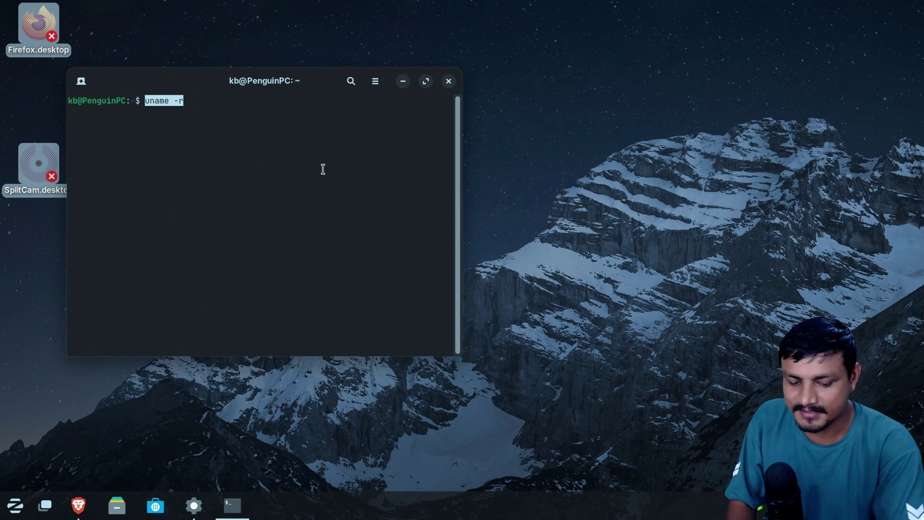
{"action": "key", "text": "Return"}
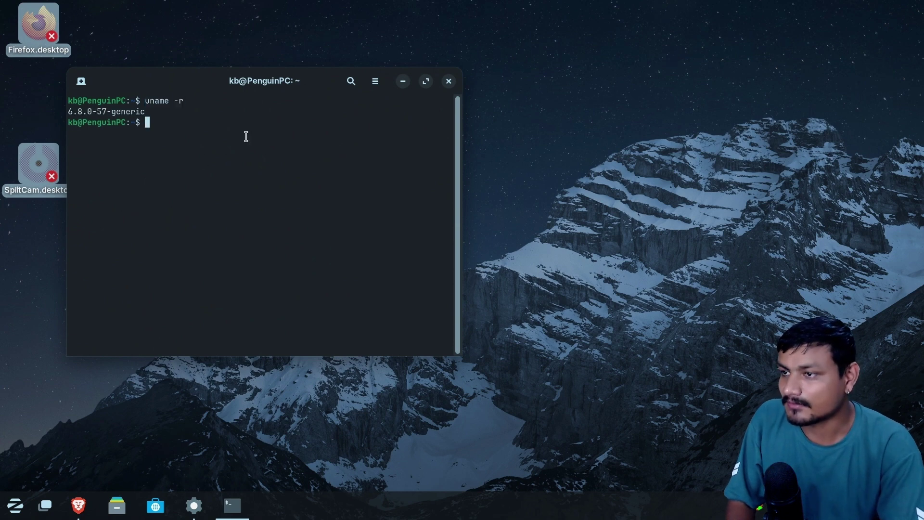
{"action": "left_click_drag", "start_coordinate": [308, 75], "coordinate": [403, 92]}
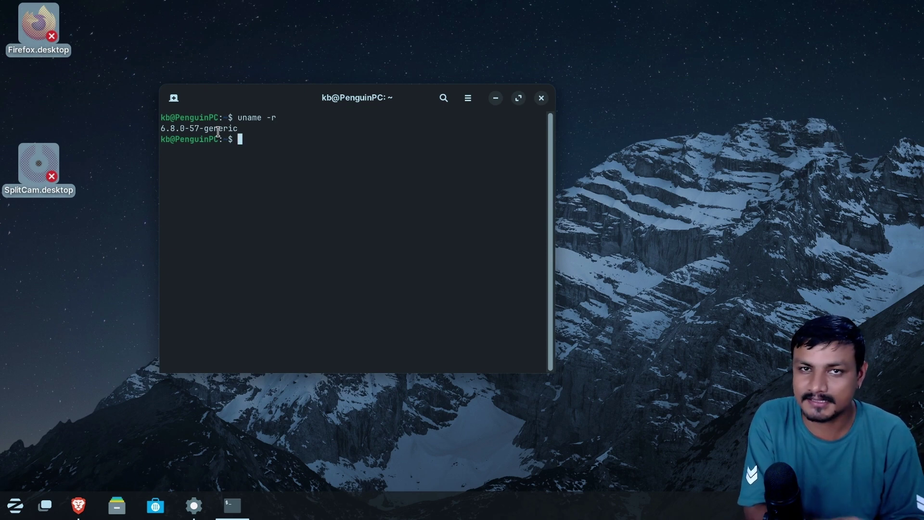
{"action": "left_click_drag", "start_coordinate": [287, 91], "coordinate": [345, 109]}
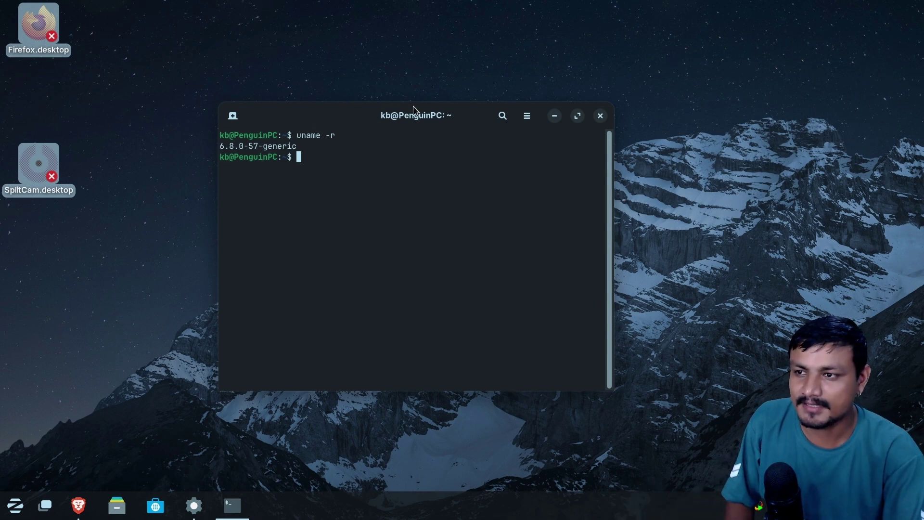
Nudge the terminal window slightly to the left
{"action": "left_click_drag", "start_coordinate": [474, 120], "coordinate": [452, 118]}
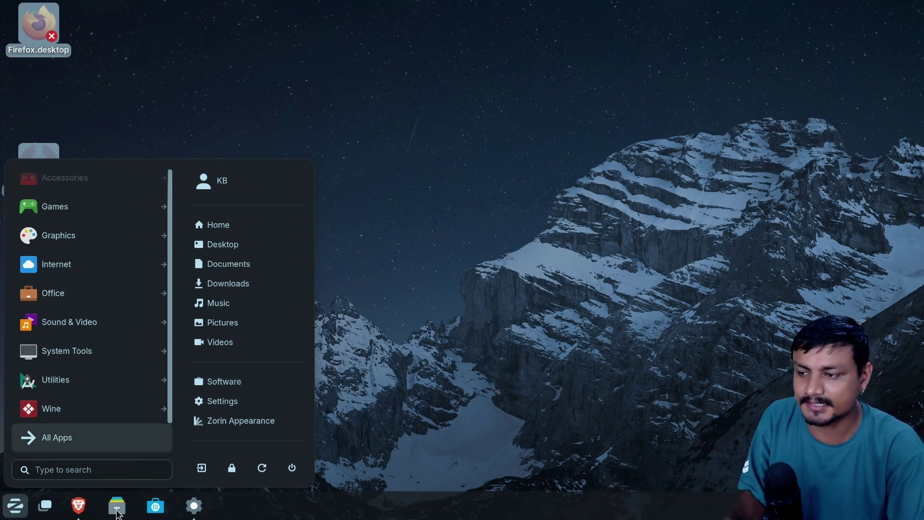
Open Settings from the Zorin menu, move its window toward the centre, then quit it with Ctrl+Q
{"action": "left_click", "coordinate": [452, 241]}
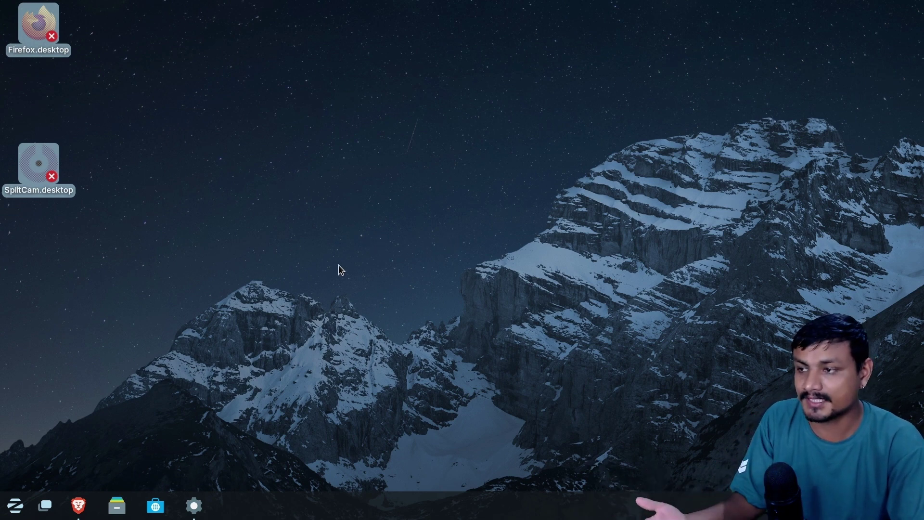
{"action": "left_click", "coordinate": [15, 506]}
{"action": "left_click", "coordinate": [342, 342]}
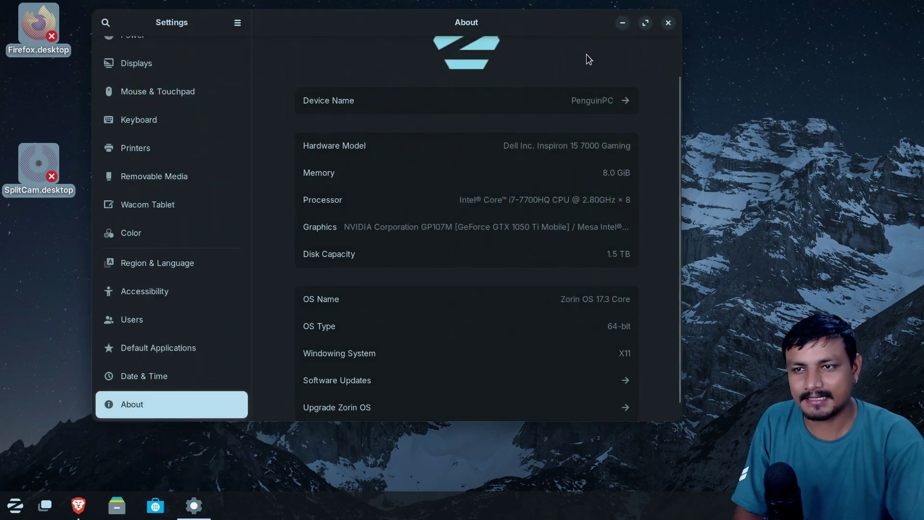
{"action": "scroll", "coordinate": [408, 52], "scroll_direction": "down", "scroll_amount": 1}
{"action": "left_click_drag", "start_coordinate": [409, 53], "coordinate": [484, 77]}
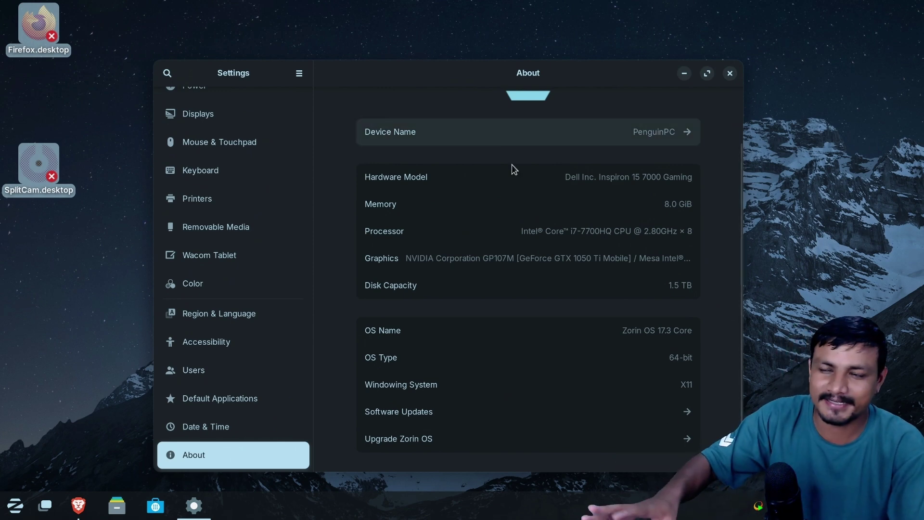
{"action": "key", "text": "ctrl+q"}
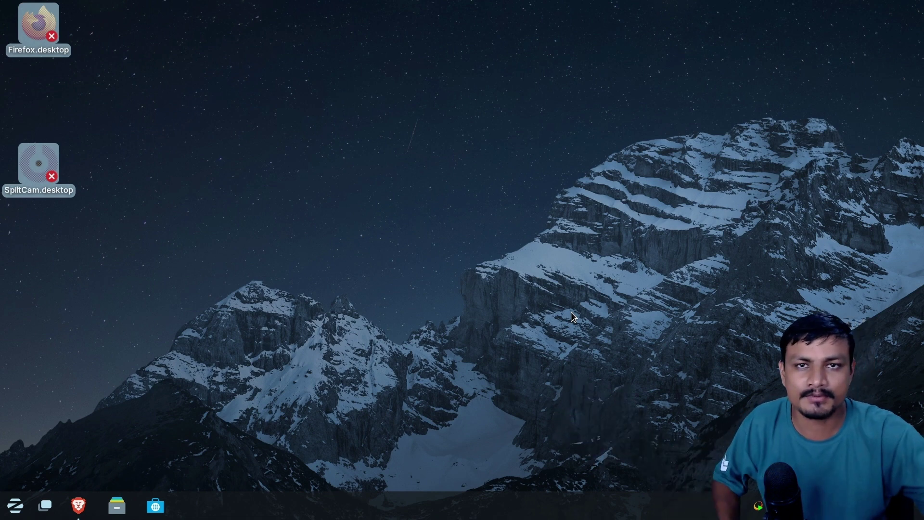
Deselect the Firefox.desktop and SplitCam.desktop icons by clicking empty desktop space
{"action": "left_click", "coordinate": [263, 178]}
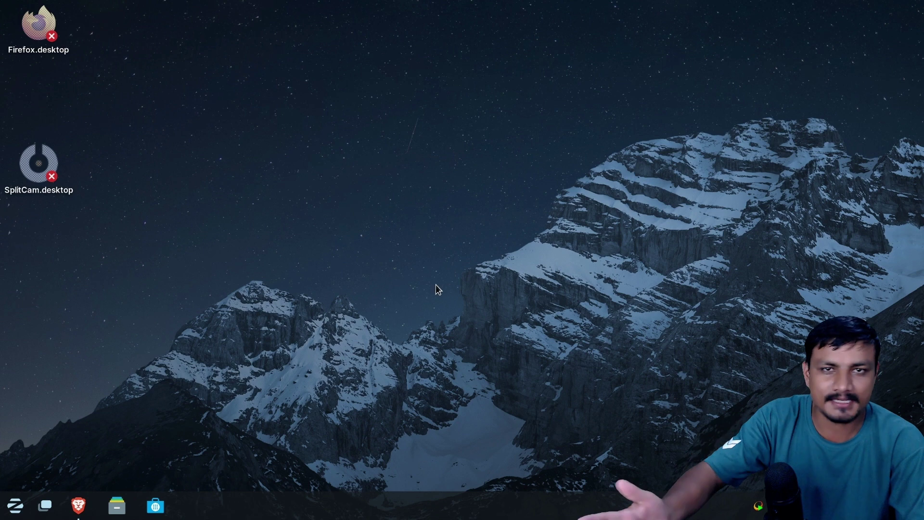
{"action": "left_click", "coordinate": [4, 512]}
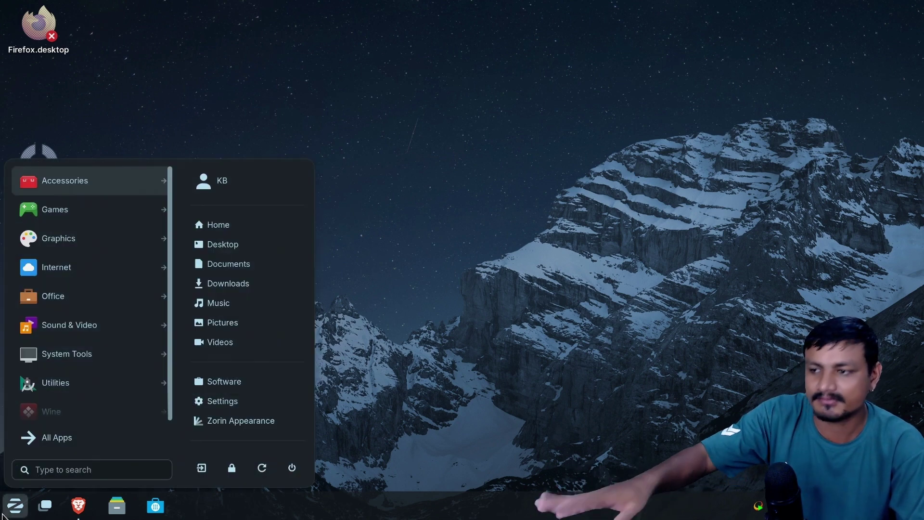